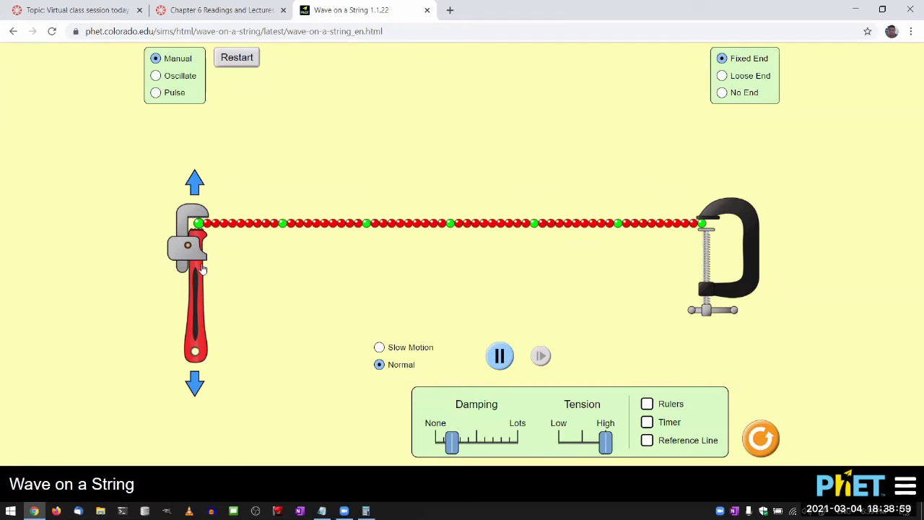
Step: Wiggle the string's left end to send a few waves toward the clamped end
mouse_move(201, 262)
mouse_down()
mouse_move(205, 192)
mouse_move(197, 257)
mouse_up()
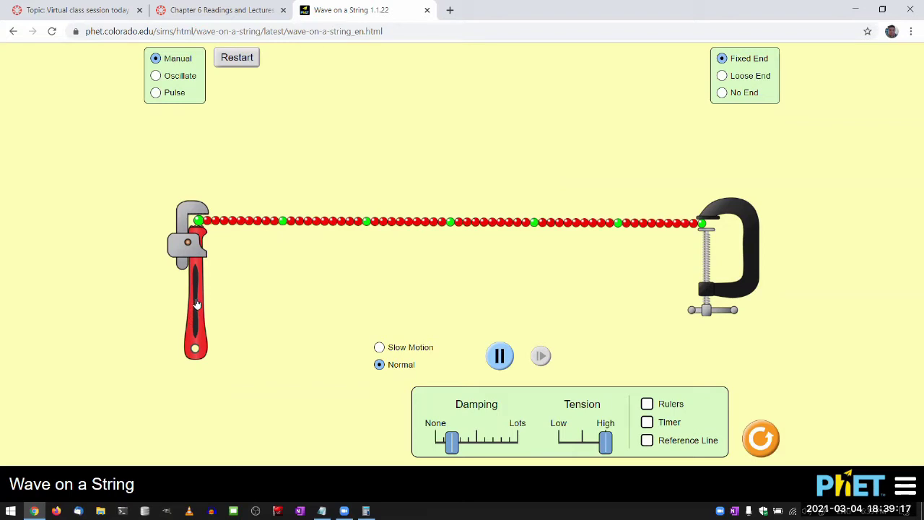
mouse_move(197, 305)
mouse_down()
mouse_move(196, 225)
mouse_move(190, 305)
mouse_up()
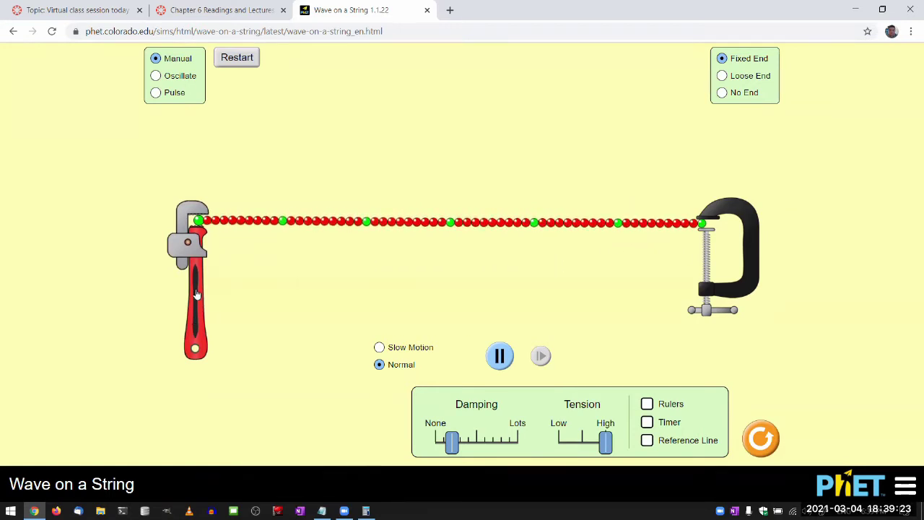
mouse_move(194, 324)
mouse_down()
mouse_move(201, 249)
mouse_move(200, 334)
mouse_up()
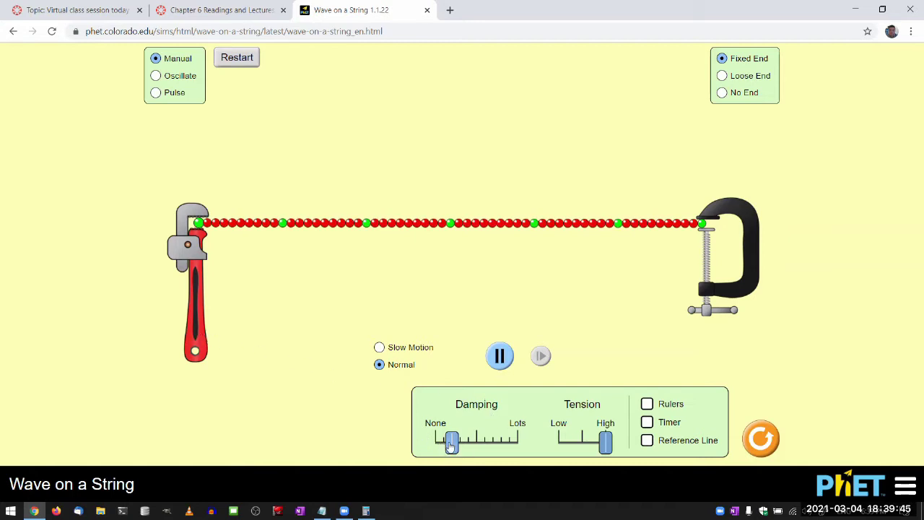
Step: Set damping to None, send a pulse along the undamped string, and switch to Slow Motion
drag(451, 445, 403, 450)
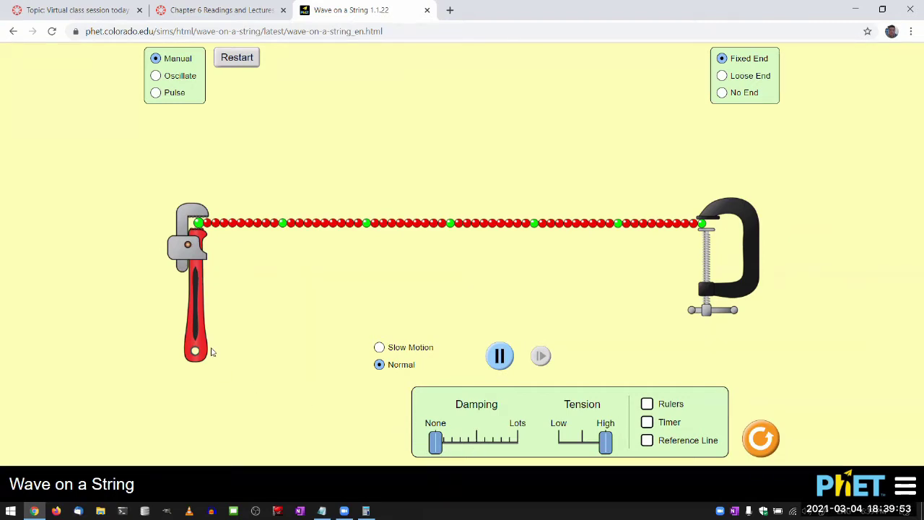
mouse_move(196, 345)
mouse_down()
mouse_move(199, 265)
mouse_move(197, 340)
mouse_up()
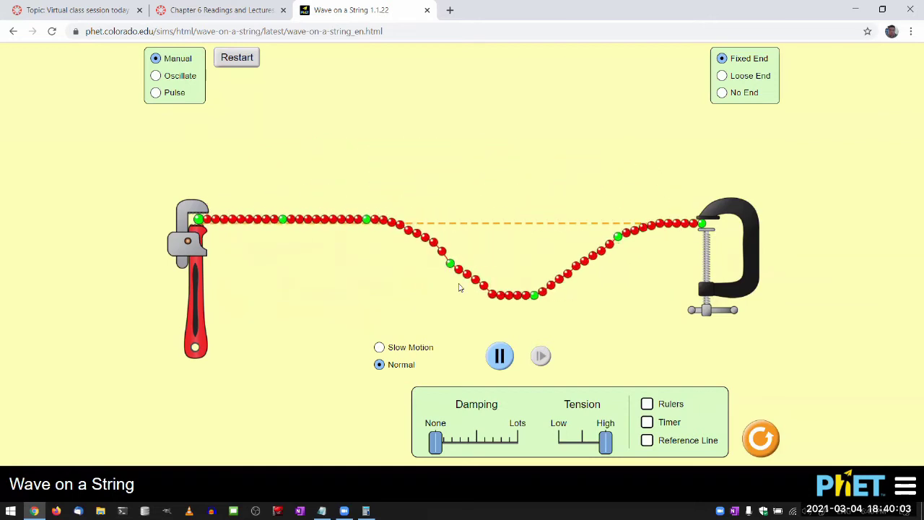
click(396, 348)
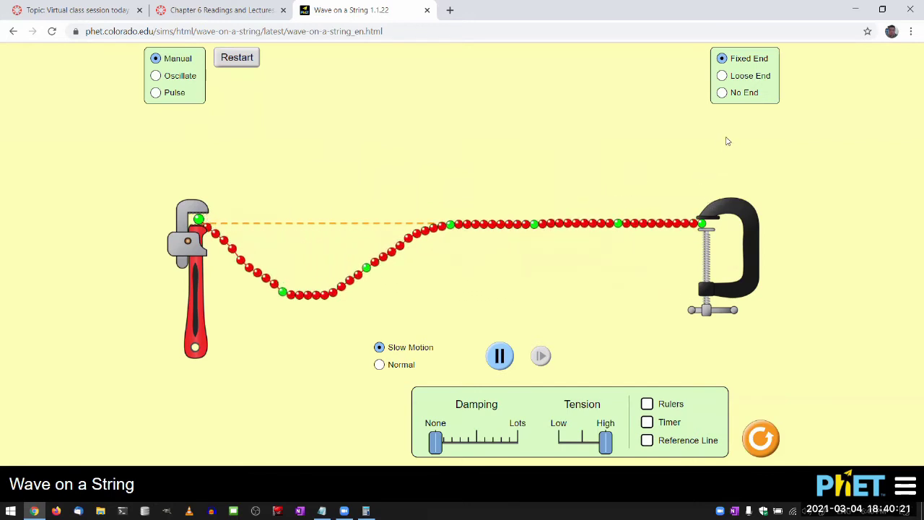
Step: Give the string No End, send a pulse, and return to Normal speed
click(722, 92)
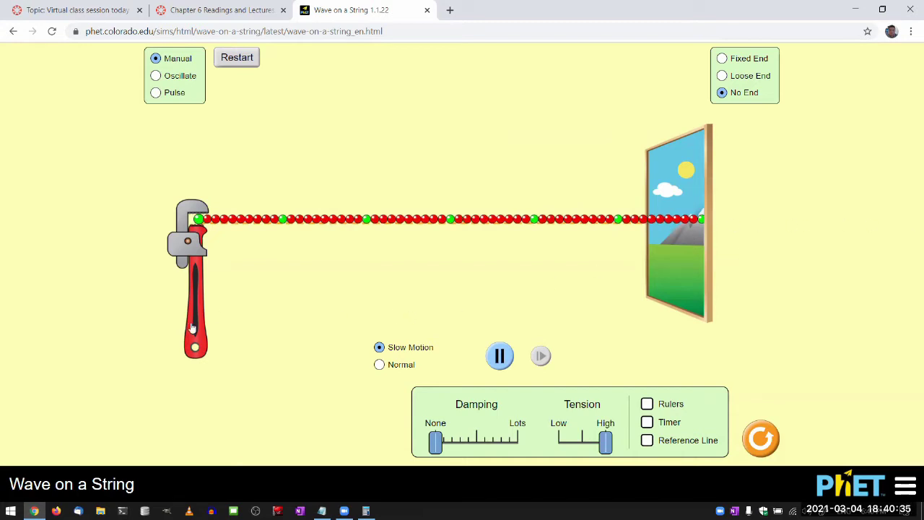
mouse_move(195, 346)
mouse_down()
mouse_move(196, 292)
mouse_move(195, 347)
mouse_up()
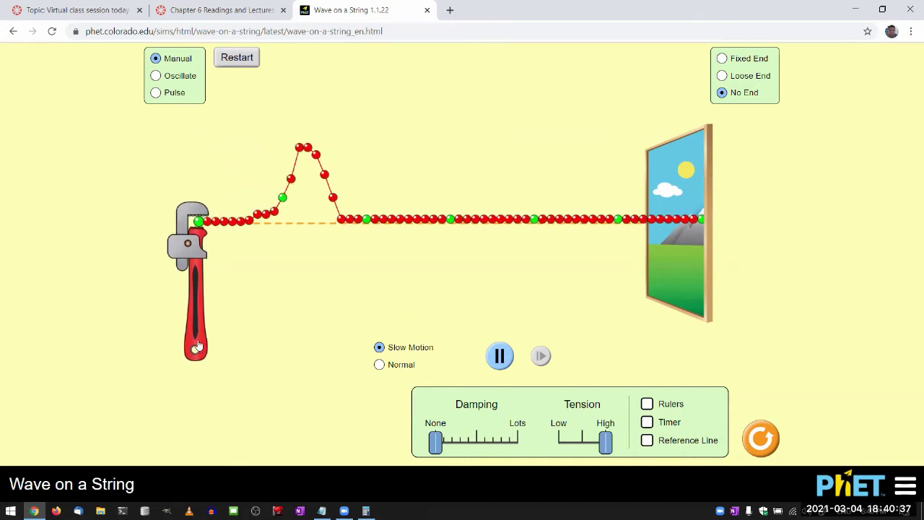
click(379, 364)
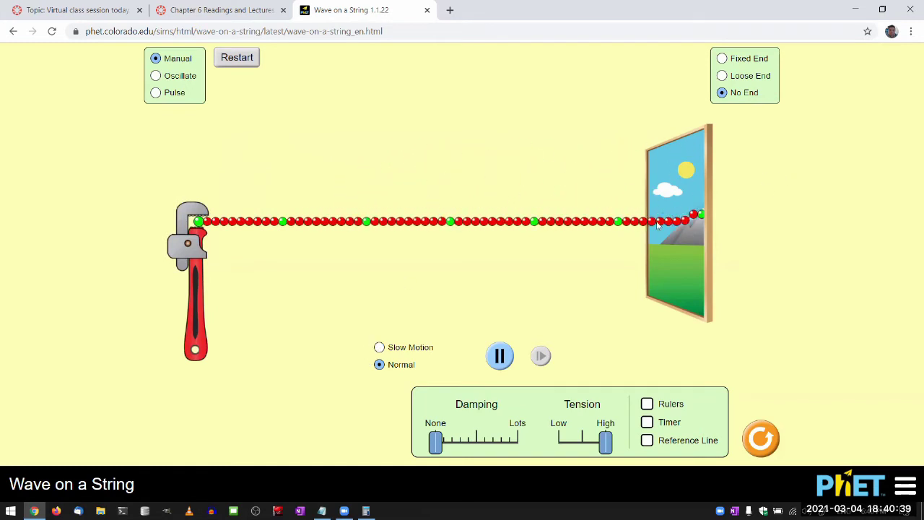
Step: Send three more pulses from the left end toward the open right end
mouse_move(197, 304)
mouse_down()
mouse_move(200, 215)
mouse_move(196, 301)
mouse_up()
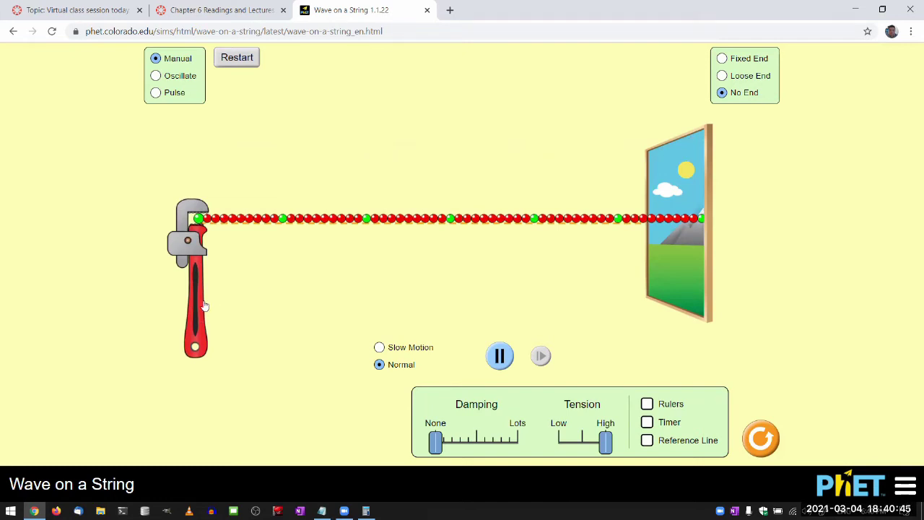
drag(206, 285, 202, 316)
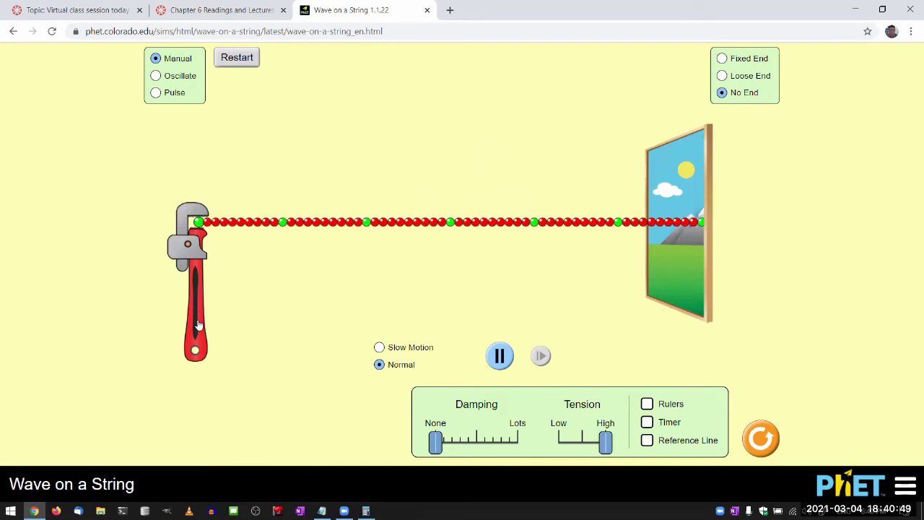
mouse_move(200, 329)
mouse_down()
mouse_move(198, 239)
mouse_move(193, 330)
mouse_up()
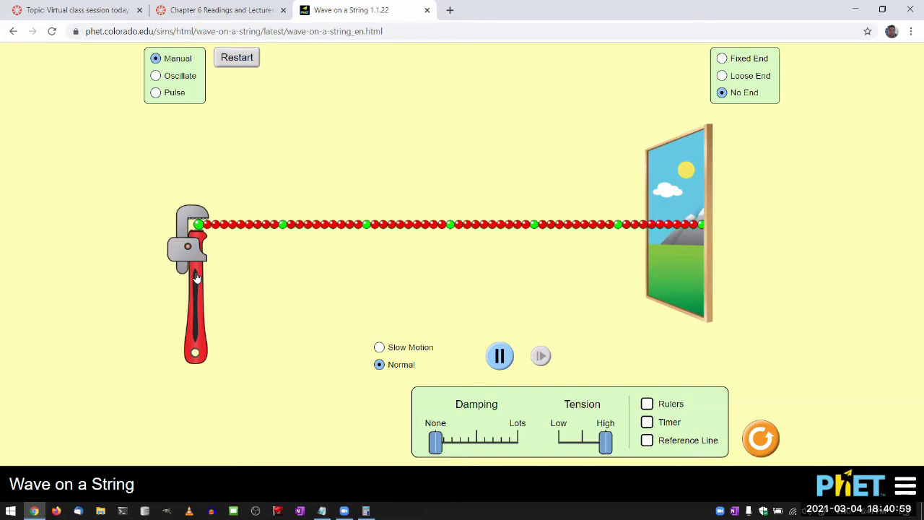
Step: Switch to Pulse mode, launch 0.75 cm, 0.50 s pulses in Slow Motion, and pause one mid-string
click(156, 93)
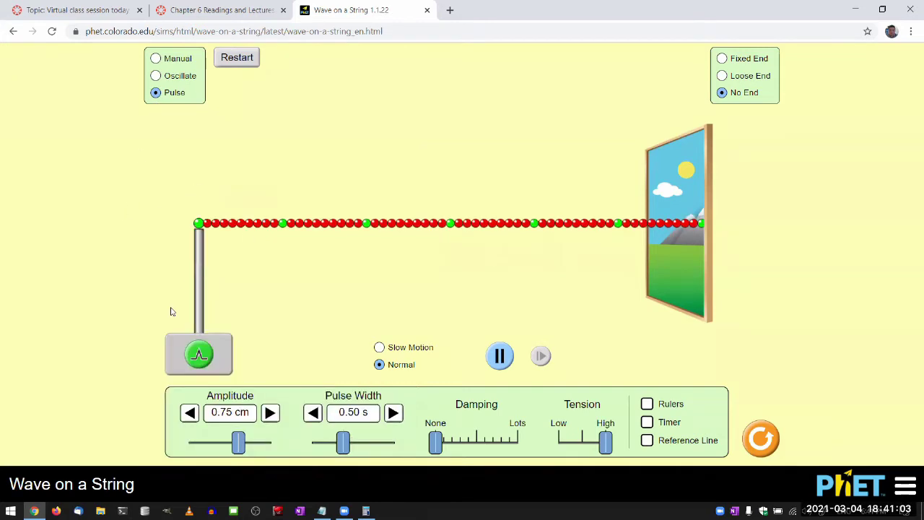
click(200, 369)
click(411, 353)
click(200, 359)
click(200, 361)
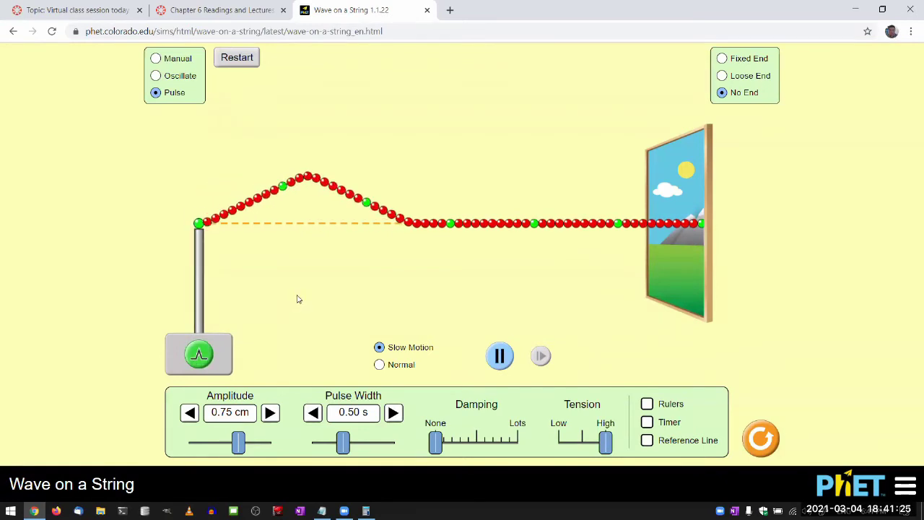
click(500, 355)
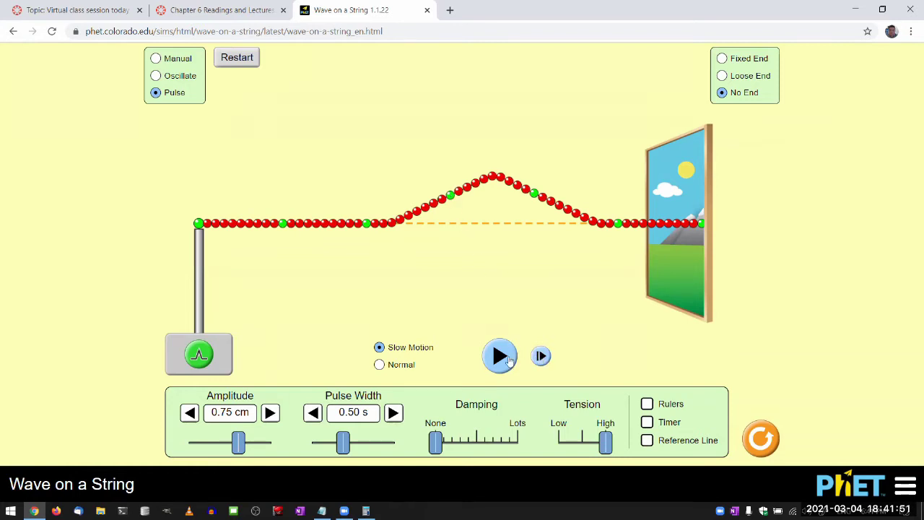
click(500, 355)
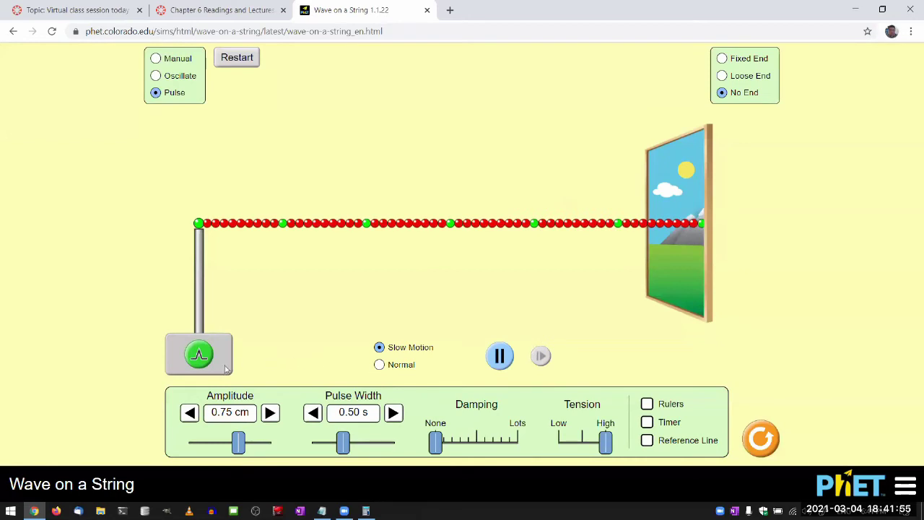
click(201, 355)
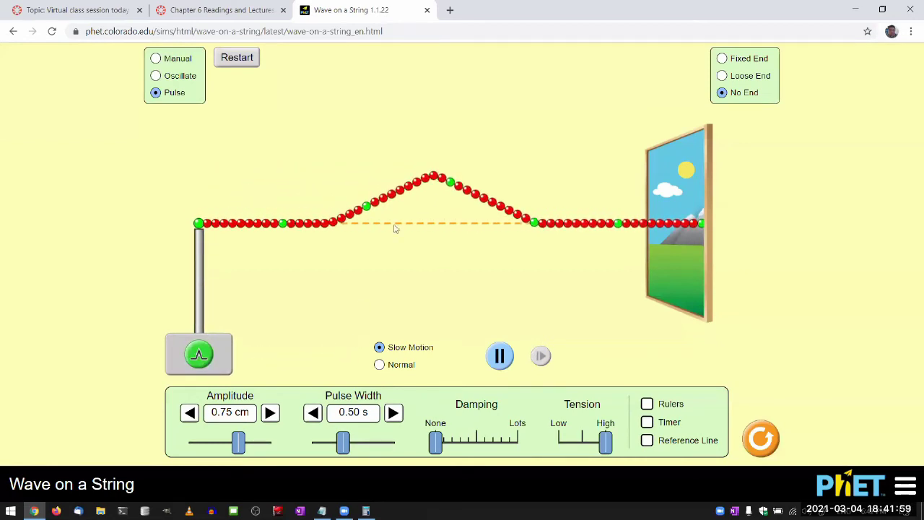
click(500, 356)
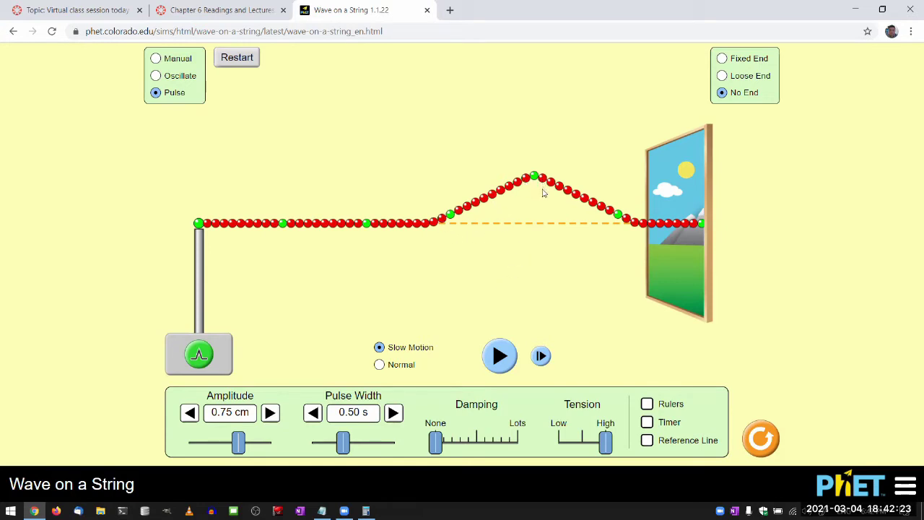
click(502, 358)
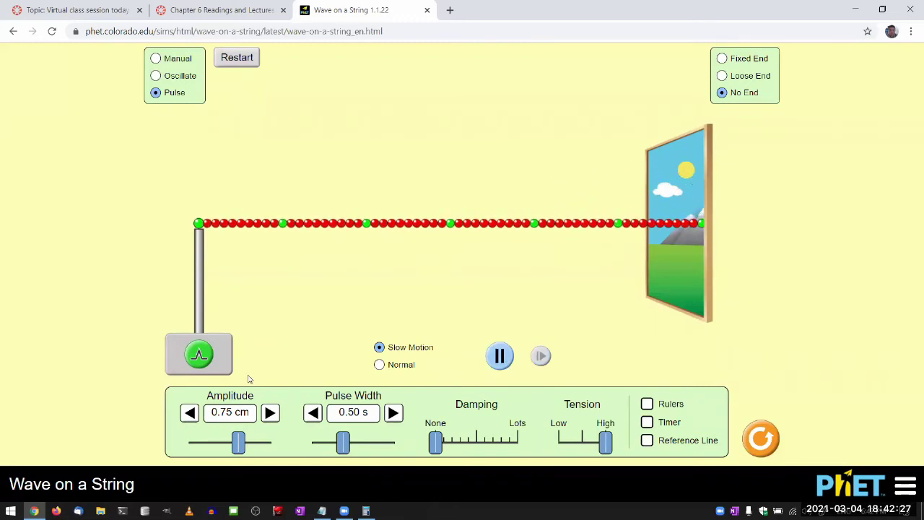
click(202, 357)
Step: Turn on the stopwatch at 00:00.00 and park it above the pulse source
click(647, 424)
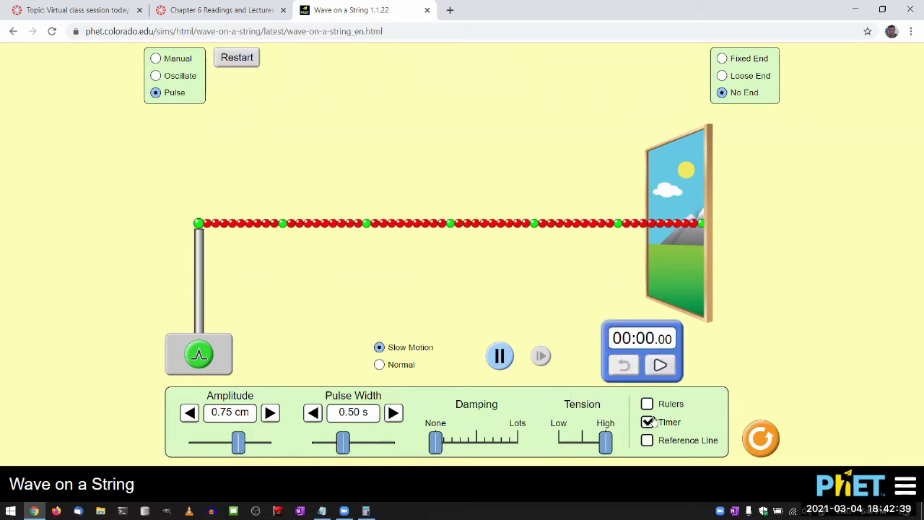
drag(646, 335, 292, 218)
drag(276, 169, 265, 88)
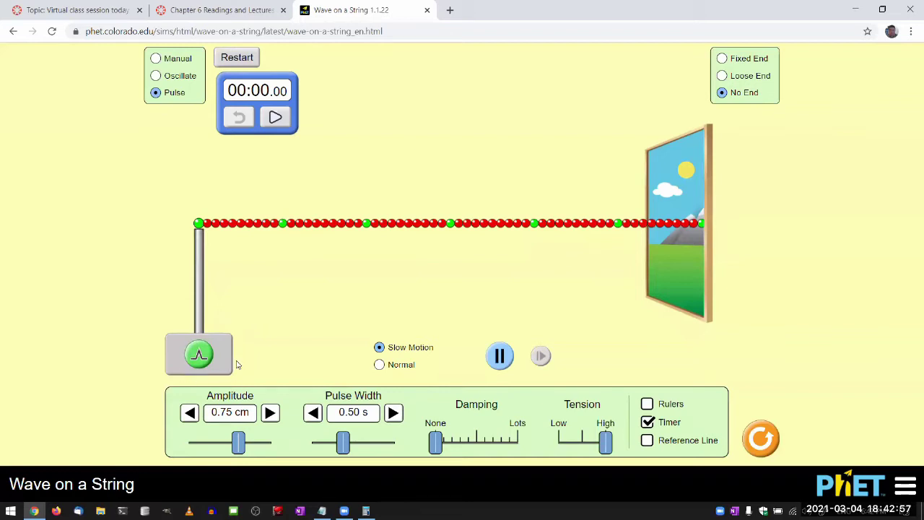
Step: Launch a pulse to be timed and freeze it just after it leaves the left end
click(200, 361)
click(501, 356)
click(503, 357)
click(502, 356)
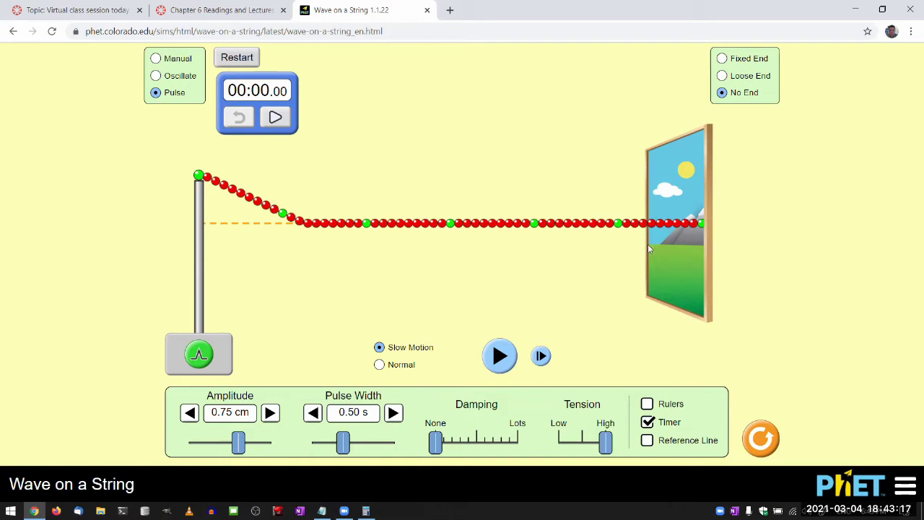
Step: Start the stopwatch and run the pulse in slow motion, pausing it near the right end
click(275, 118)
click(541, 357)
click(541, 357)
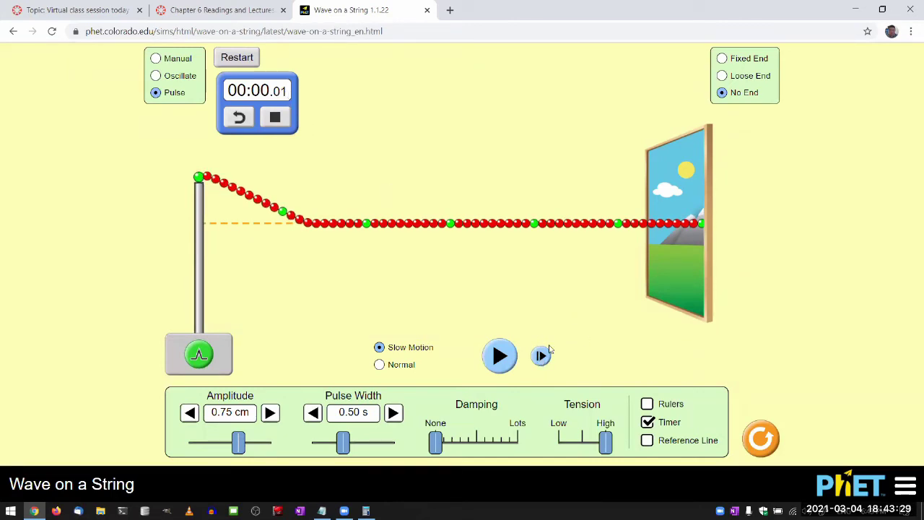
click(508, 362)
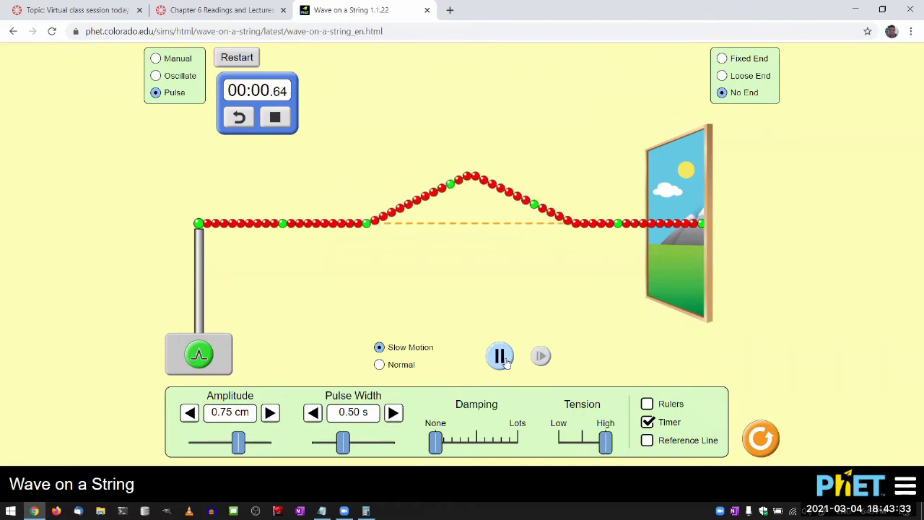
click(506, 362)
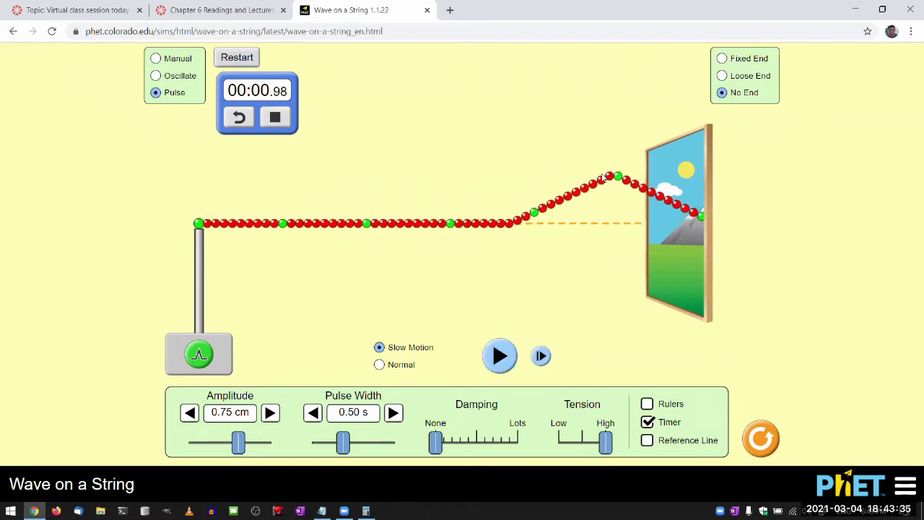
Step: Step the pulse frame by frame until it reaches the window at about 1.06 s
click(542, 356)
click(542, 356)
click(541, 356)
click(542, 356)
click(542, 356)
click(542, 356)
click(541, 356)
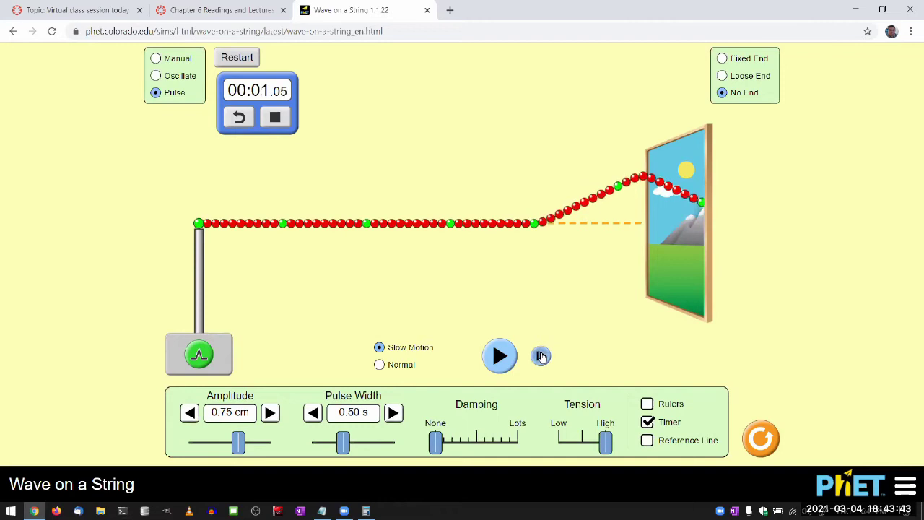
click(542, 356)
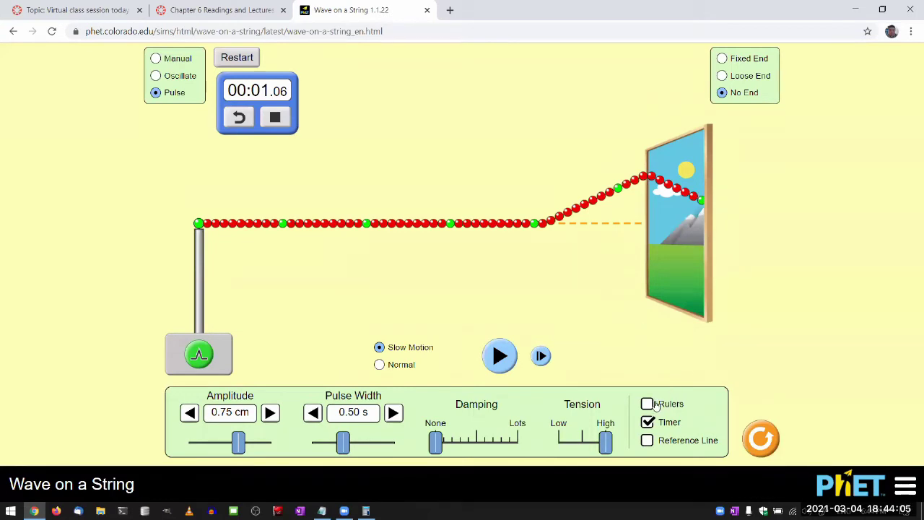
click(647, 403)
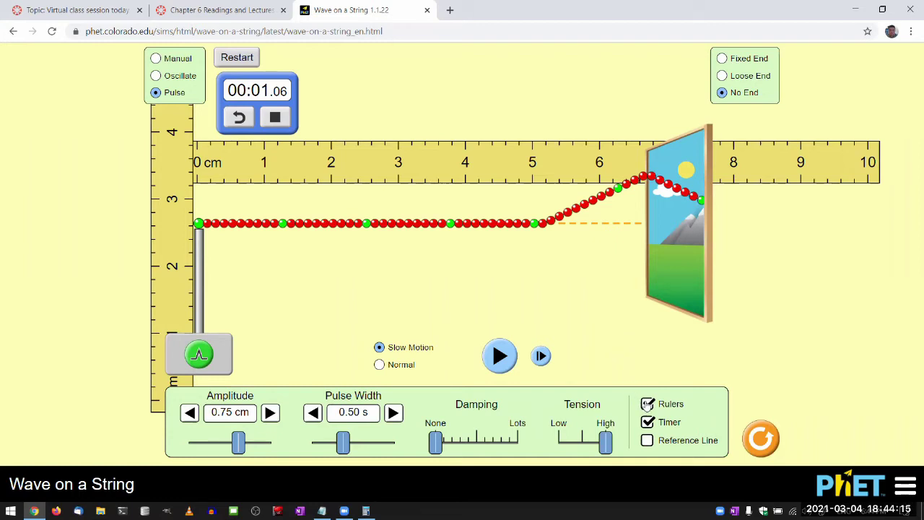
click(648, 404)
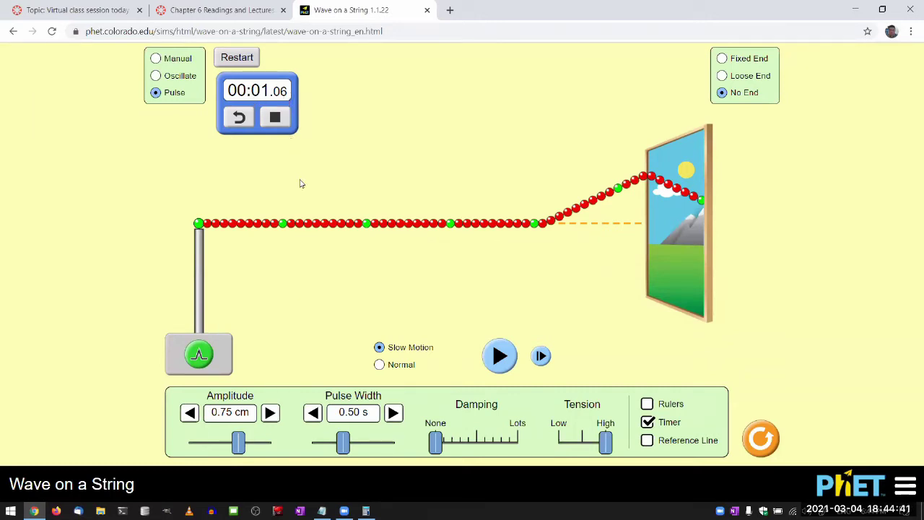
Step: Let the pulse run off the string, then pause and stop the stopwatch
click(493, 366)
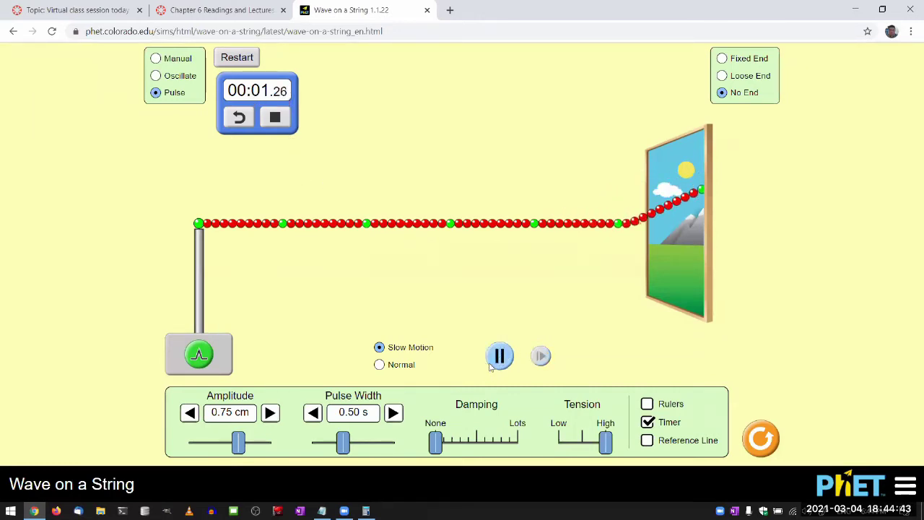
click(497, 356)
click(289, 121)
Step: Reset the stopwatch to 00:00.00 and hand-write a T at the top left
click(239, 118)
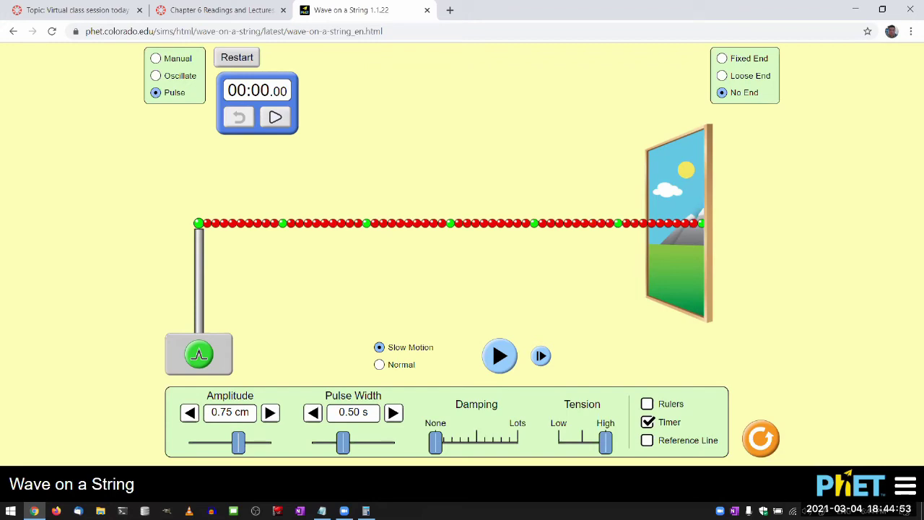
click(22, 387)
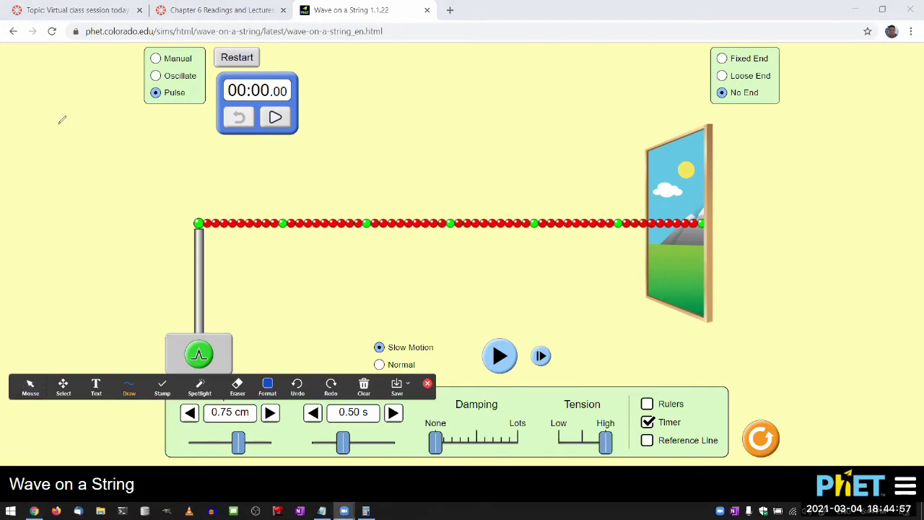
mouse_move(30, 120)
mouse_down()
mouse_move(47, 116)
mouse_move(41, 132)
mouse_move(52, 138)
mouse_up()
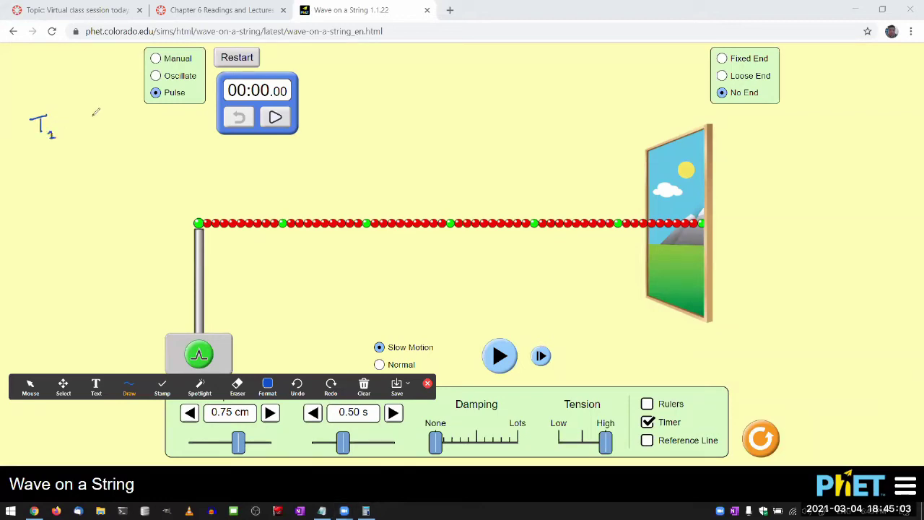
Step: Hand-write '1.06s' beside T1, underline the note, and put the pen tools away
mouse_move(90, 114)
mouse_down()
mouse_move(88, 130)
mouse_move(106, 115)
mouse_move(124, 129)
mouse_up()
drag(35, 146, 141, 145)
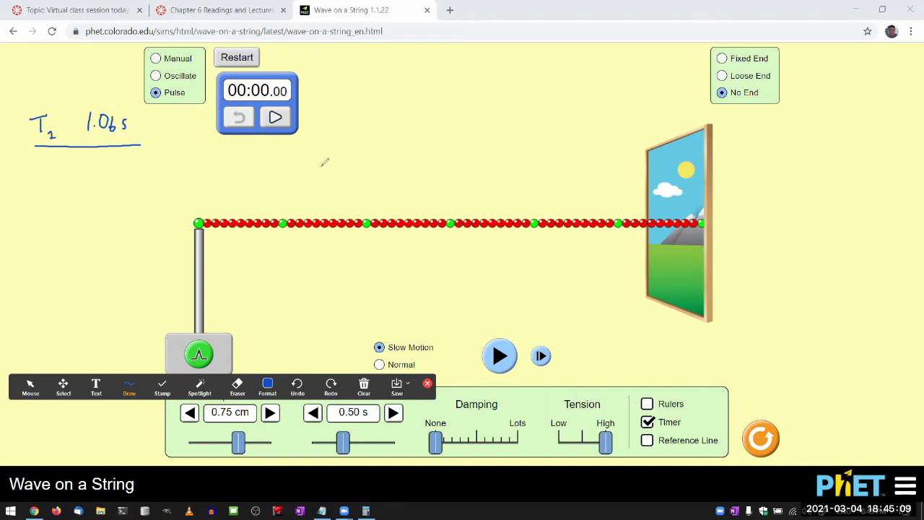
click(30, 387)
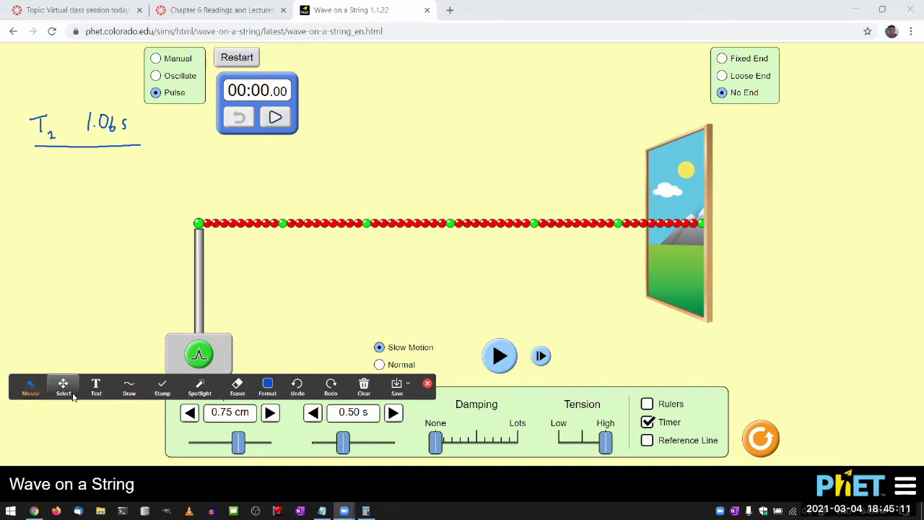
click(33, 389)
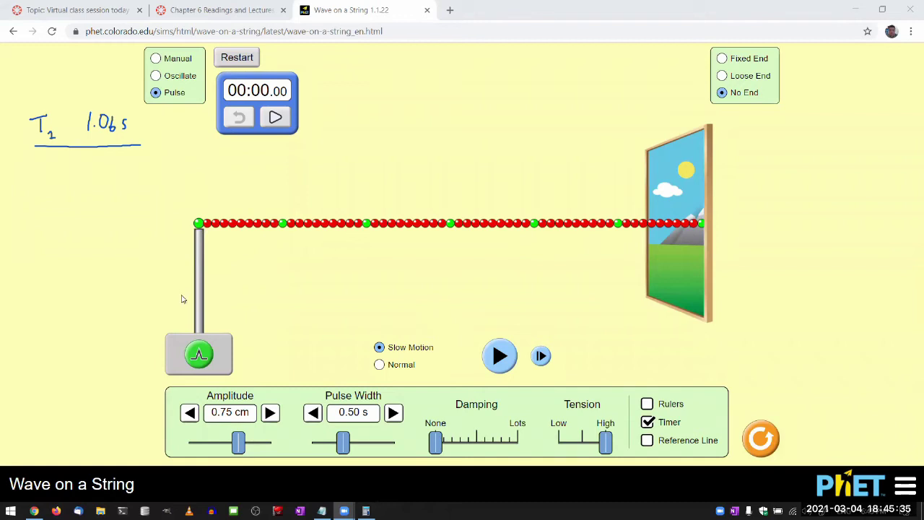
Step: Narrow the Pulse Width to 0.20 s, then pause and resume the simulation
drag(344, 447, 293, 459)
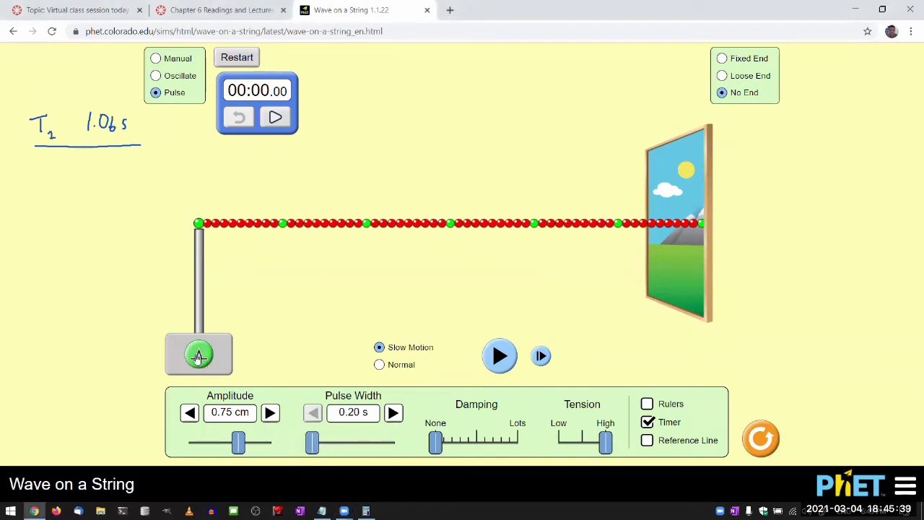
click(500, 356)
click(500, 356)
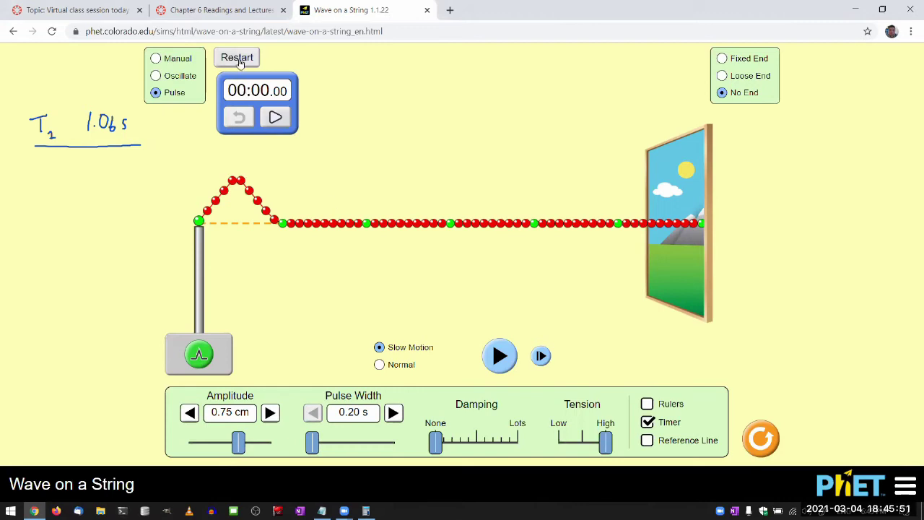
click(497, 368)
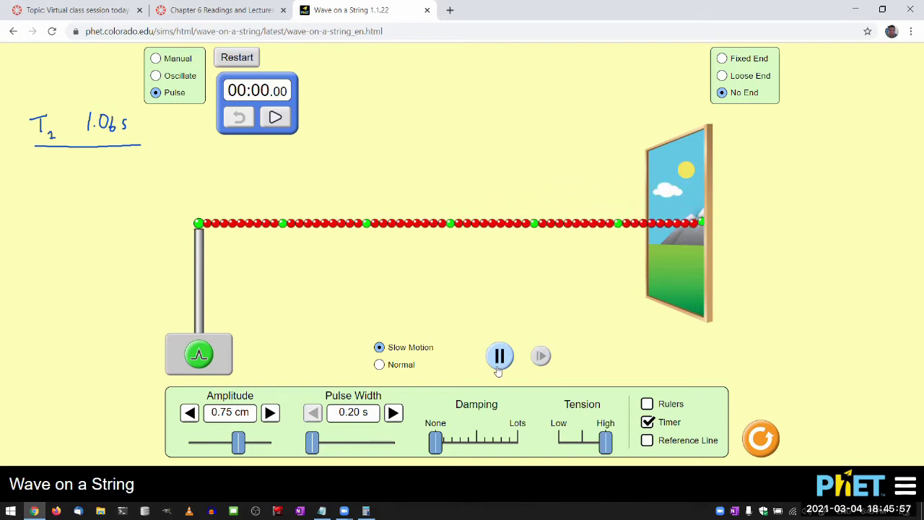
Step: Dismiss a stray browser context menu, launch a new pulse, and pause it near the left end
right_click(203, 356)
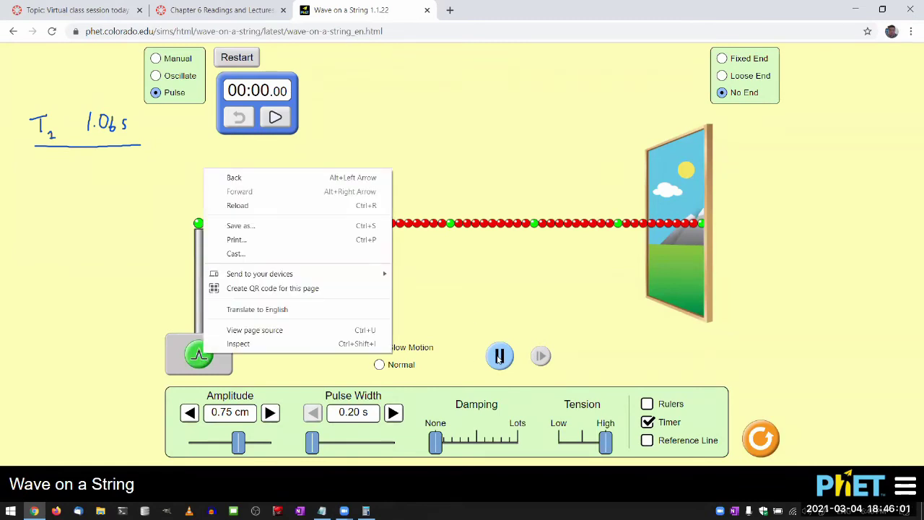
click(417, 324)
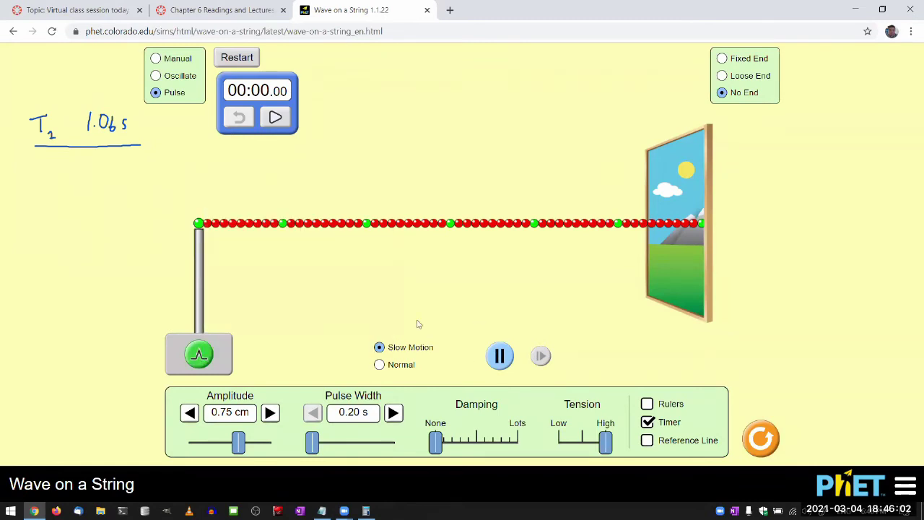
click(201, 361)
click(493, 358)
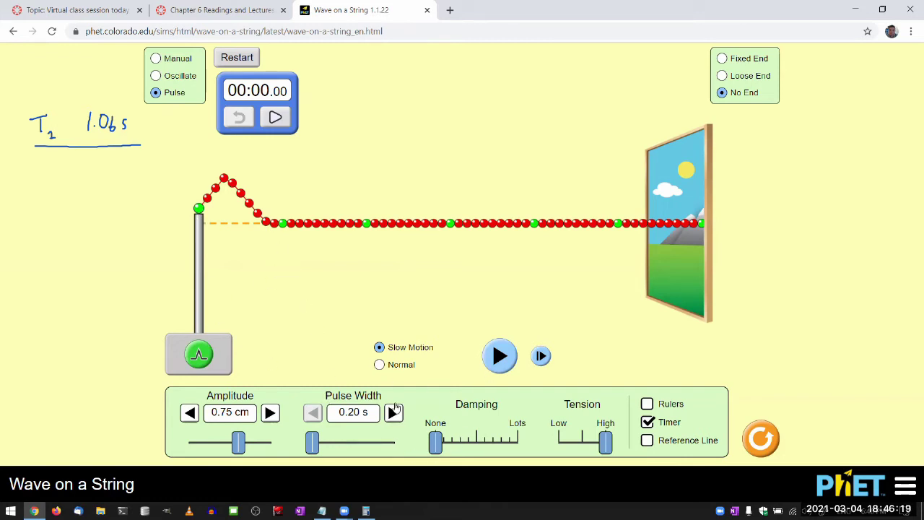
Step: Start the stopwatch and pause a newly launched 0.20 s pulse just after it starts
click(507, 366)
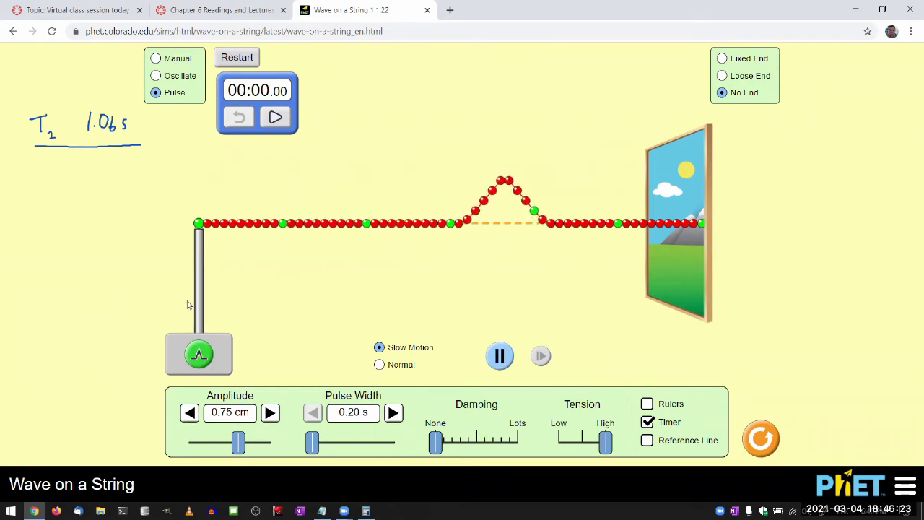
click(501, 358)
click(274, 125)
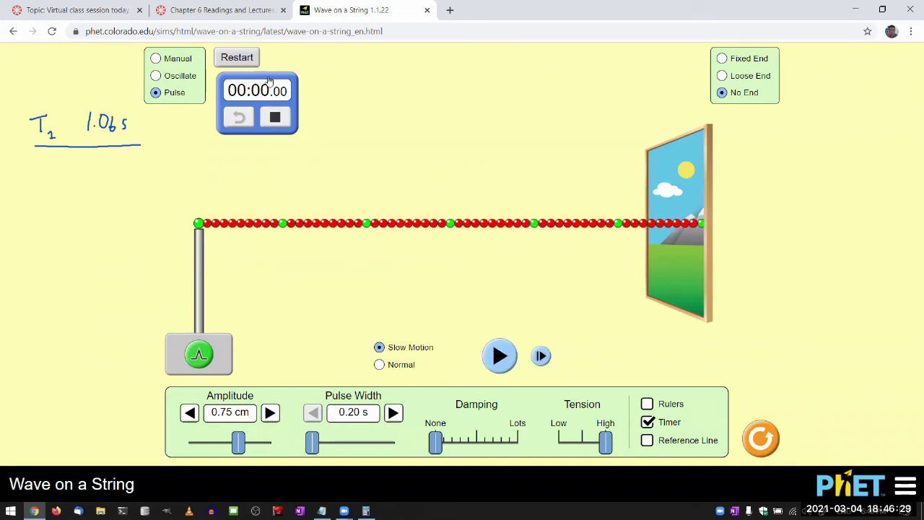
click(200, 361)
click(499, 355)
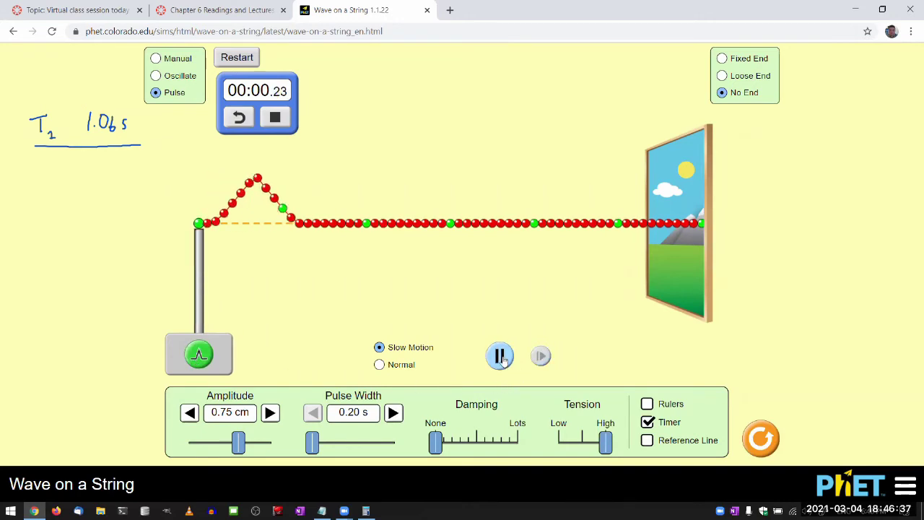
click(499, 356)
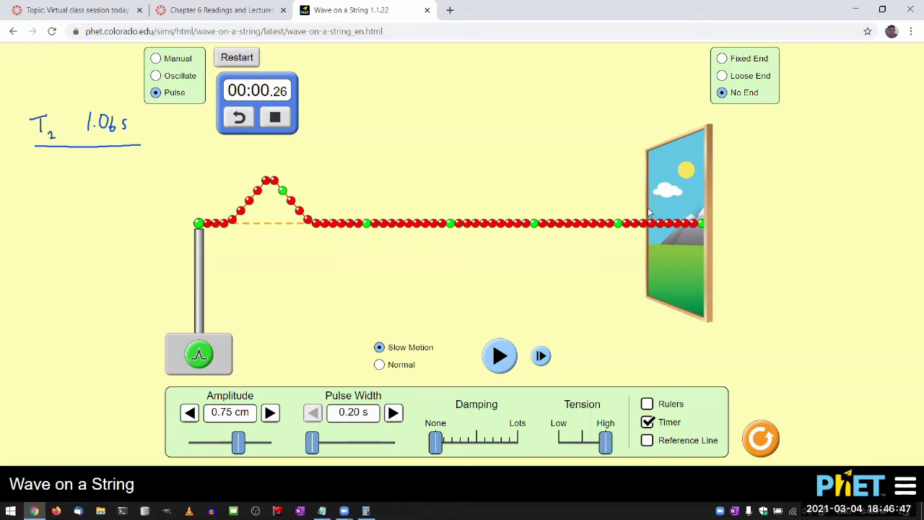
Step: Run the pulse toward the window, then step it there with the timer at 00:01.05
click(500, 355)
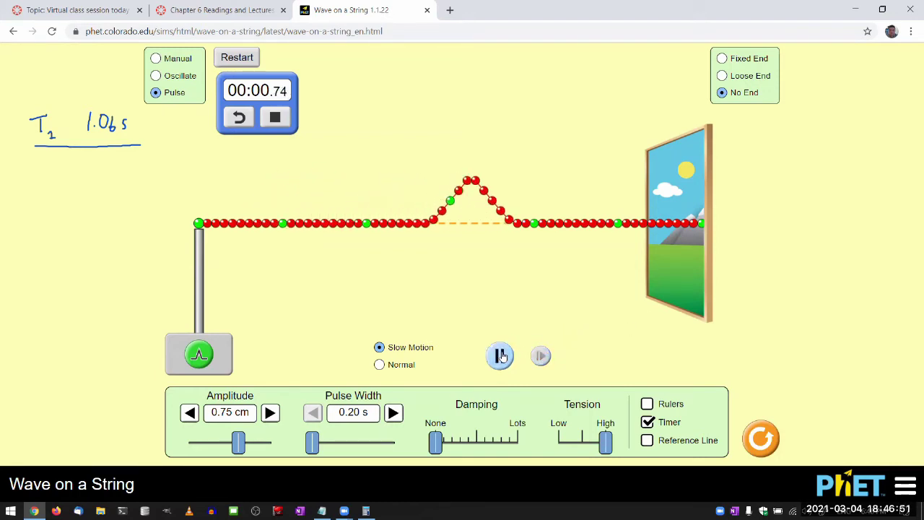
click(500, 355)
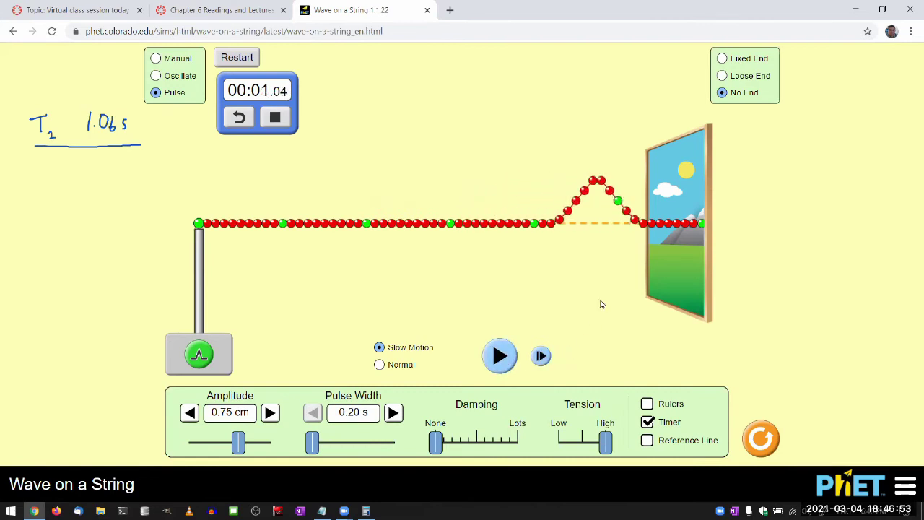
click(541, 357)
click(541, 357)
click(540, 357)
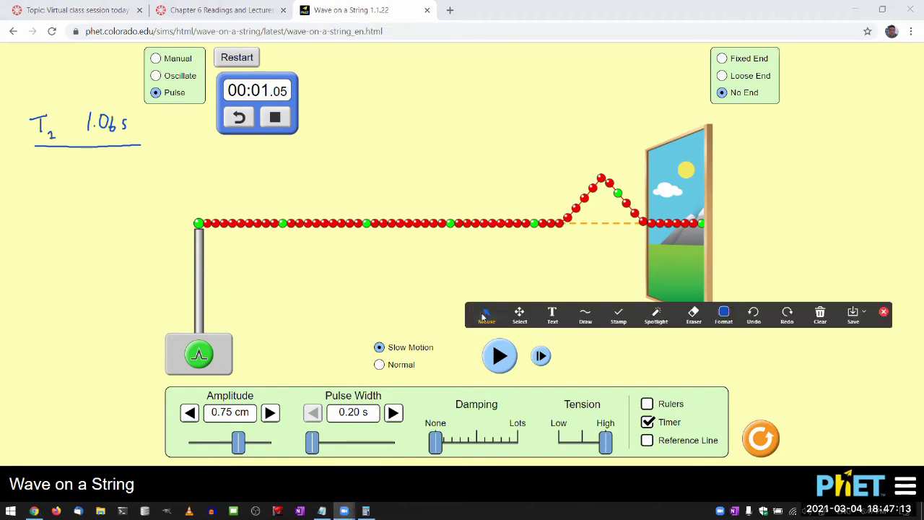
click(585, 316)
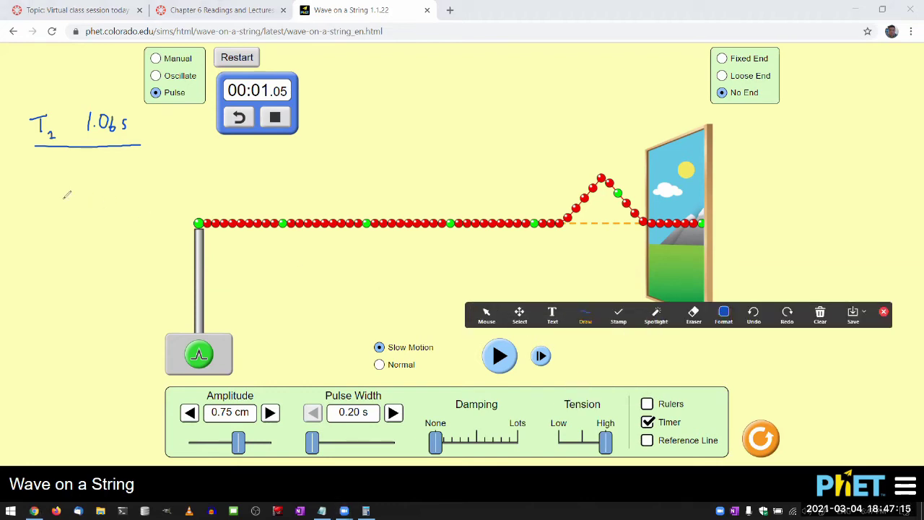
mouse_move(31, 165)
mouse_down()
mouse_move(51, 164)
mouse_move(42, 184)
mouse_move(89, 180)
mouse_move(103, 165)
mouse_move(121, 180)
mouse_up()
click(95, 180)
drag(33, 193, 131, 190)
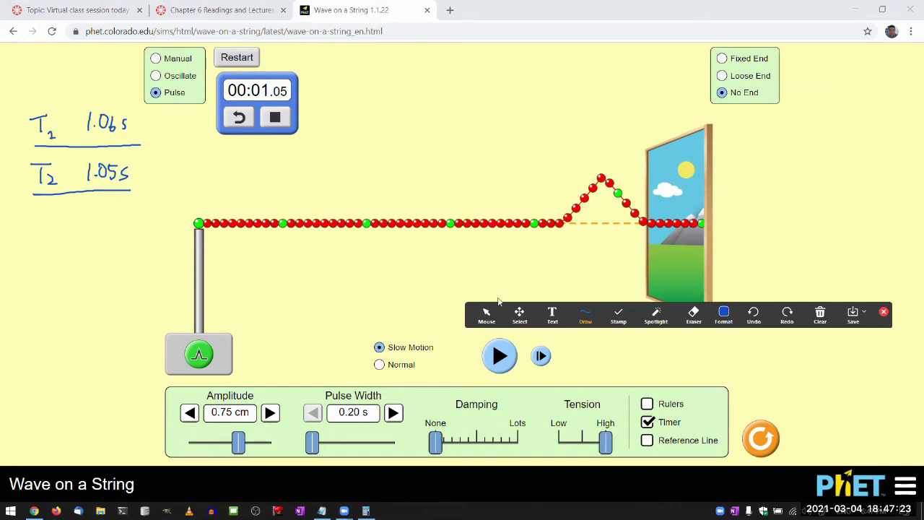
click(488, 312)
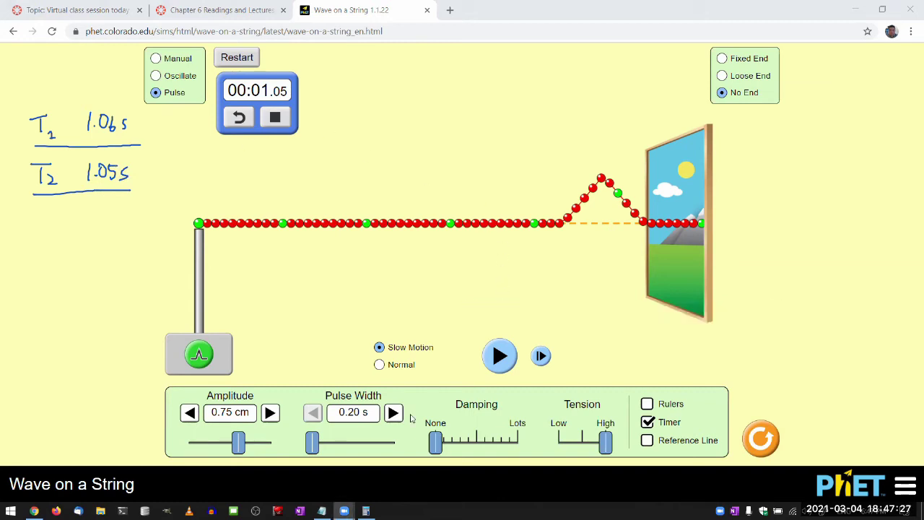
Step: Widen Pulse Width to 1.00 s, let the old pulse clear, and reset the timer to zero
drag(314, 448, 420, 452)
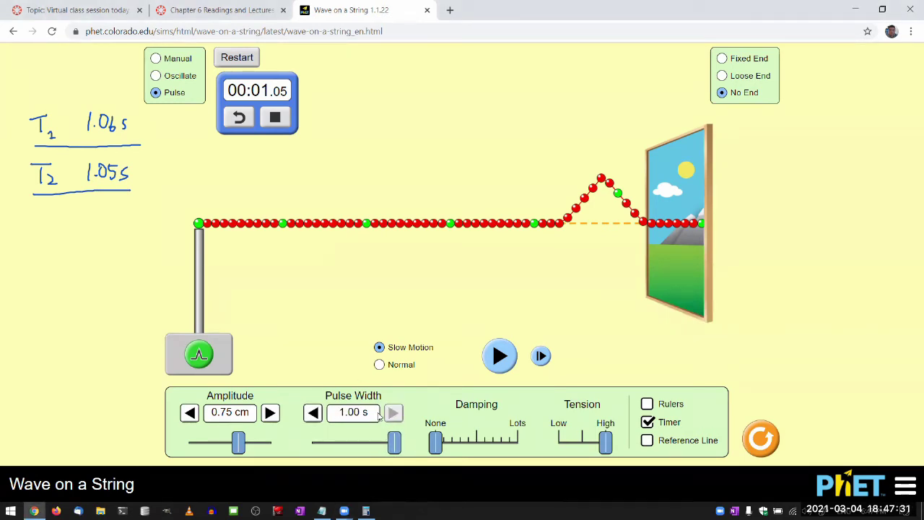
click(496, 361)
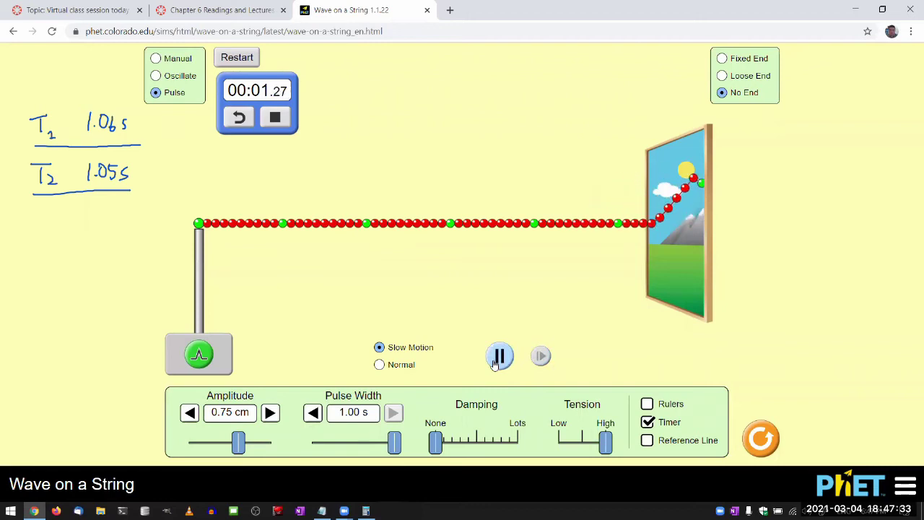
click(275, 117)
click(239, 117)
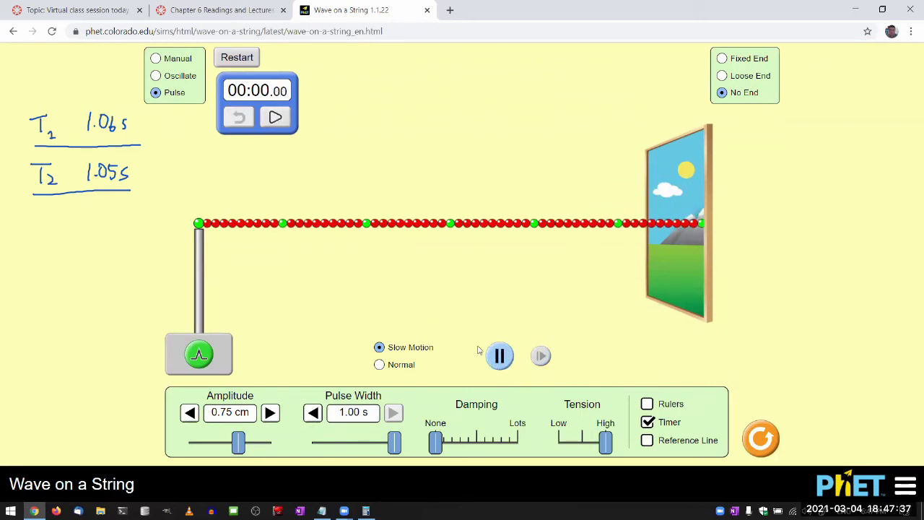
Step: Launch a new wide pulse, pause it, and step it forward twice
click(202, 358)
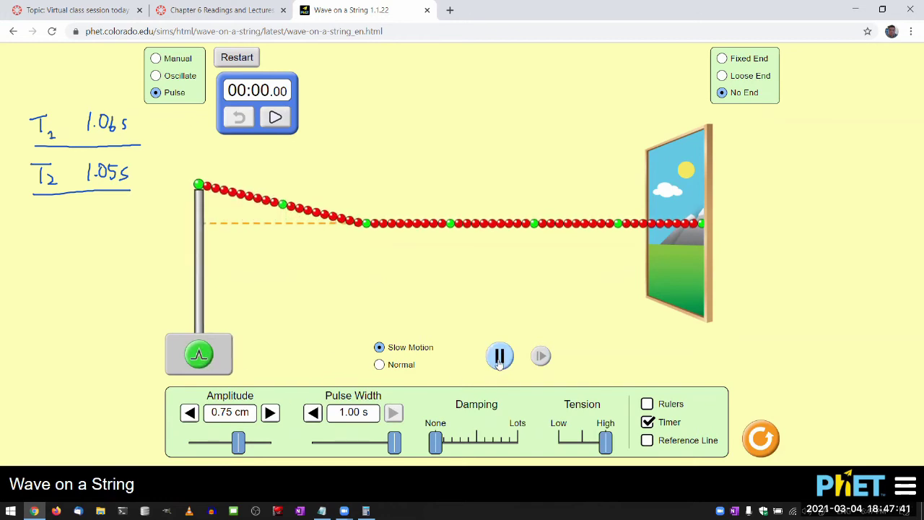
click(500, 357)
click(541, 356)
click(541, 356)
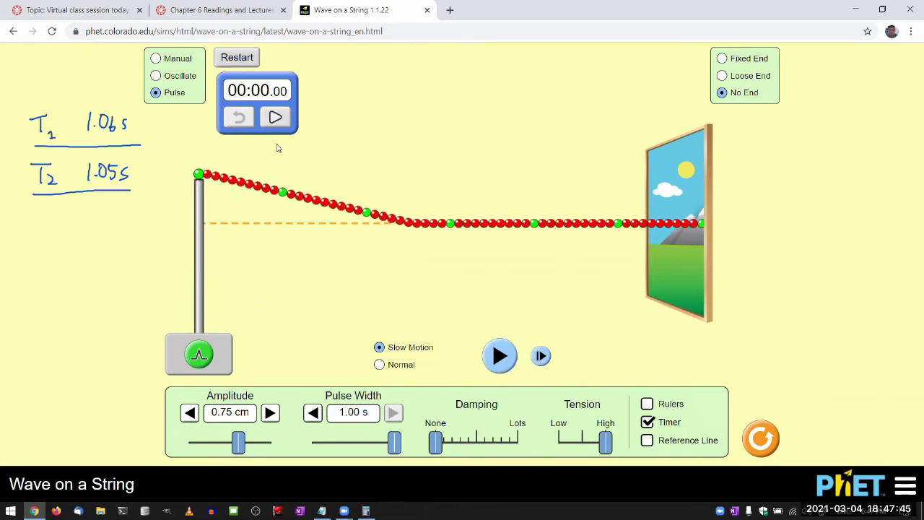
Step: Start the timer, run the pulse, then step it to the window at 00:01.05
click(275, 118)
click(500, 357)
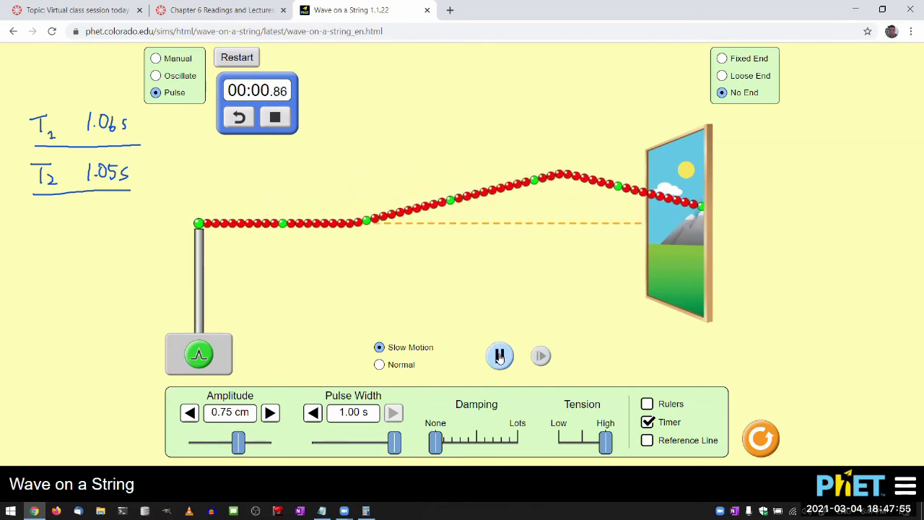
click(500, 357)
click(543, 360)
click(542, 357)
click(543, 357)
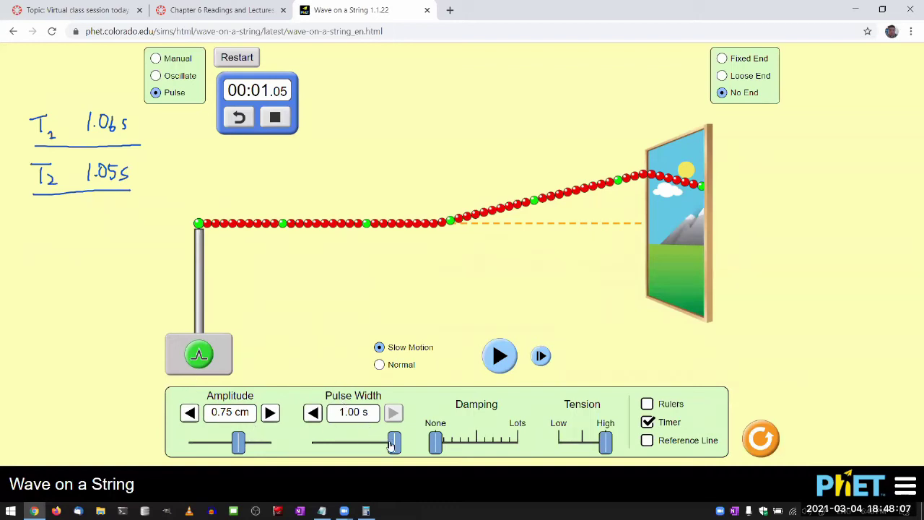
Step: Narrow the pulse width from about 0.59 s to exactly 0.50 s
drag(394, 444, 345, 449)
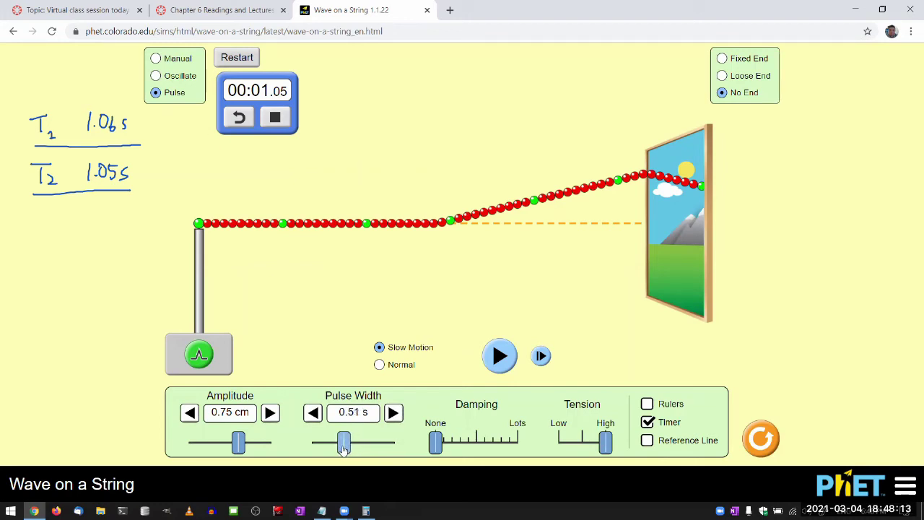
drag(345, 449, 345, 450)
click(313, 412)
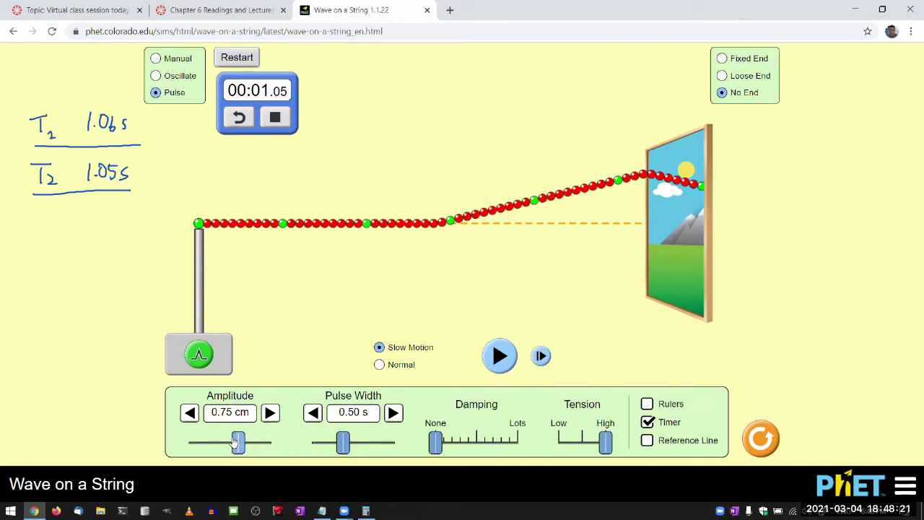
Step: Try a 0.30 cm amplitude, then raise it to 1.25 cm, pause and stop the timer at 2.68 s
drag(236, 444, 207, 446)
click(501, 360)
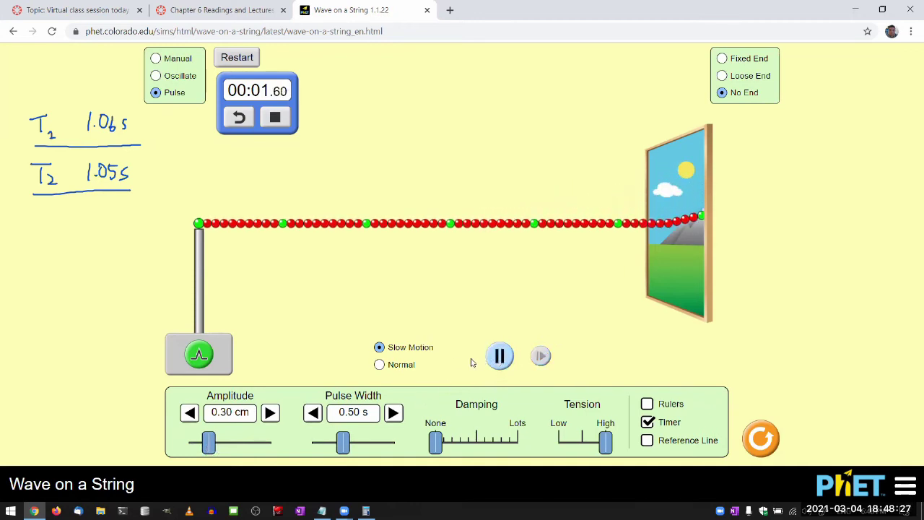
drag(209, 444, 311, 447)
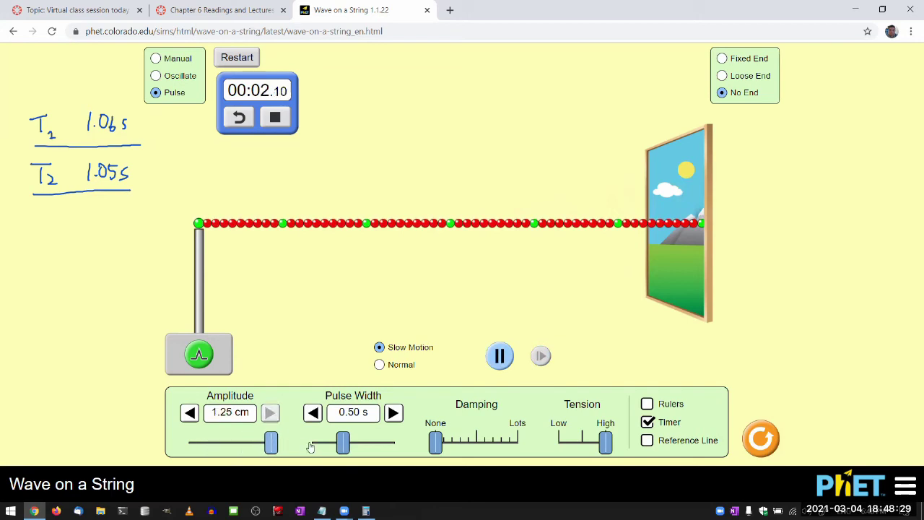
click(500, 357)
click(276, 118)
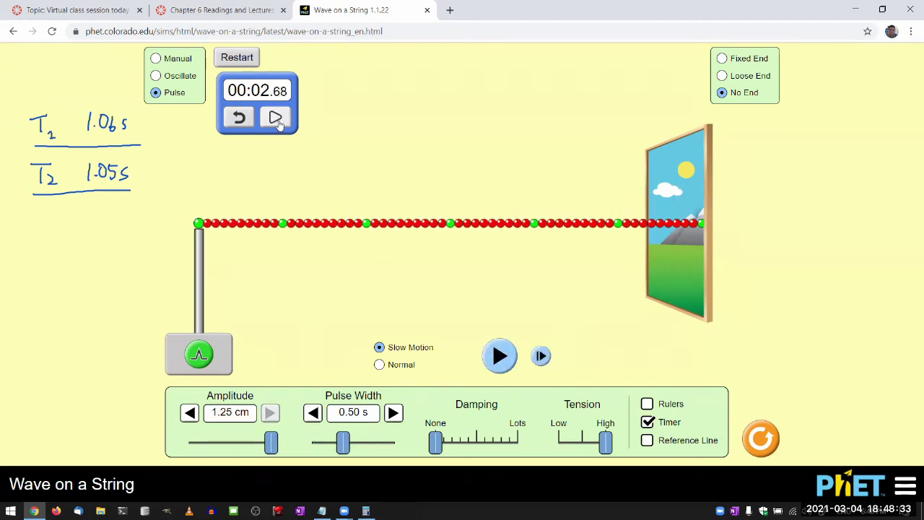
Step: Zero the stopwatch, send a 1.25 cm pulse and step it seven frames off the left end
click(239, 118)
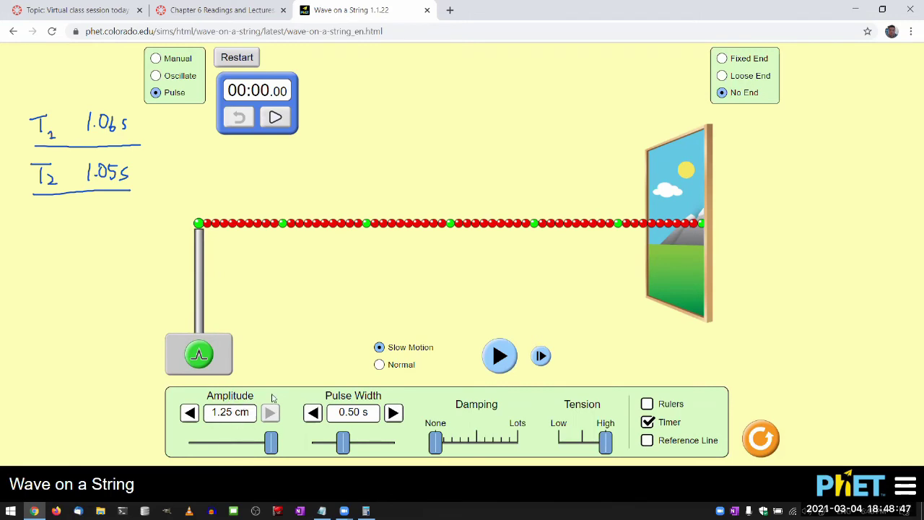
click(200, 355)
click(500, 355)
click(500, 356)
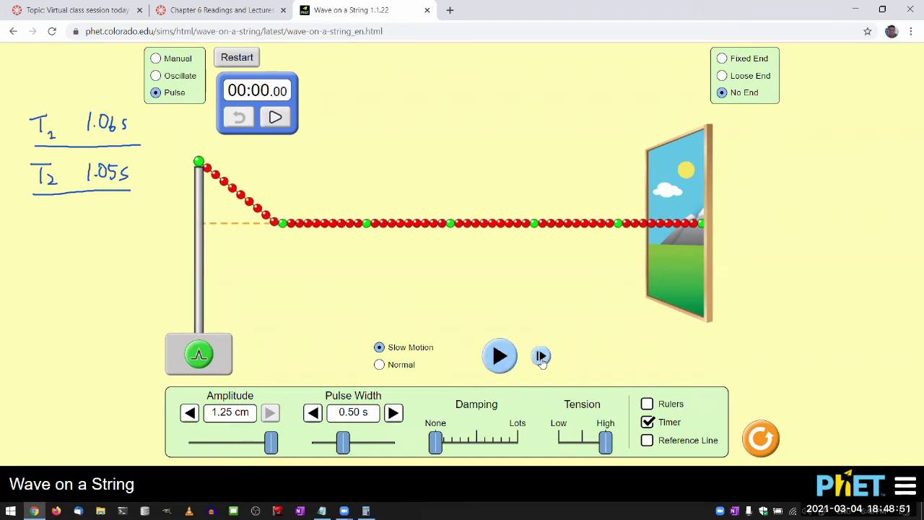
click(542, 357)
click(542, 357)
click(542, 357)
click(543, 359)
click(543, 359)
click(542, 359)
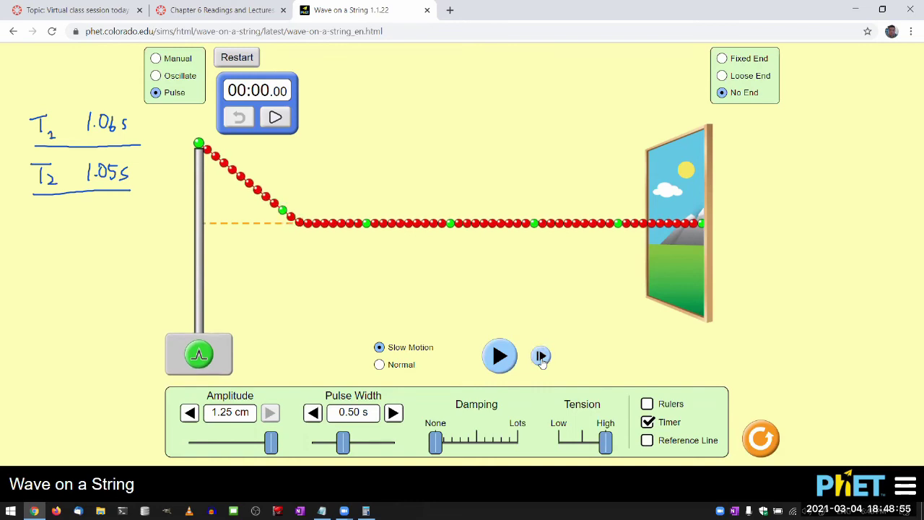
click(542, 357)
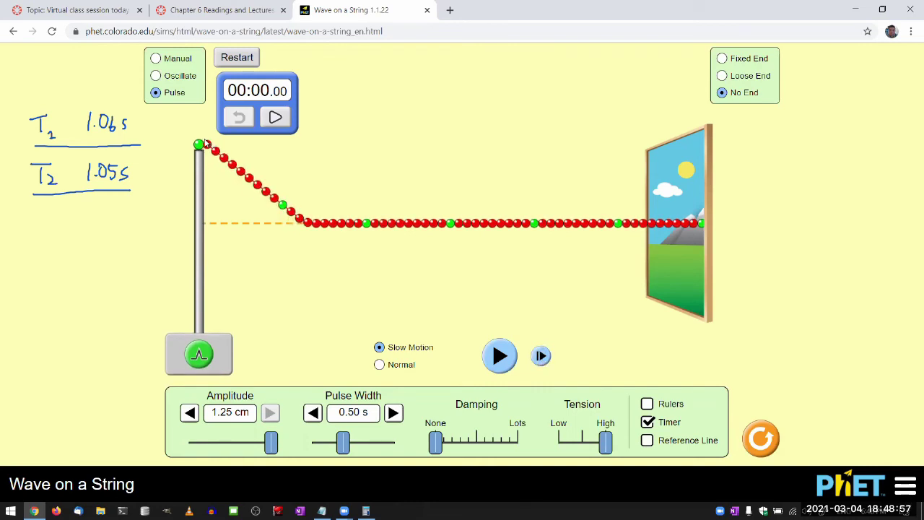
Step: Start the timer, run the pulse, then step it into the window, reading 1.06 s
click(275, 117)
click(498, 357)
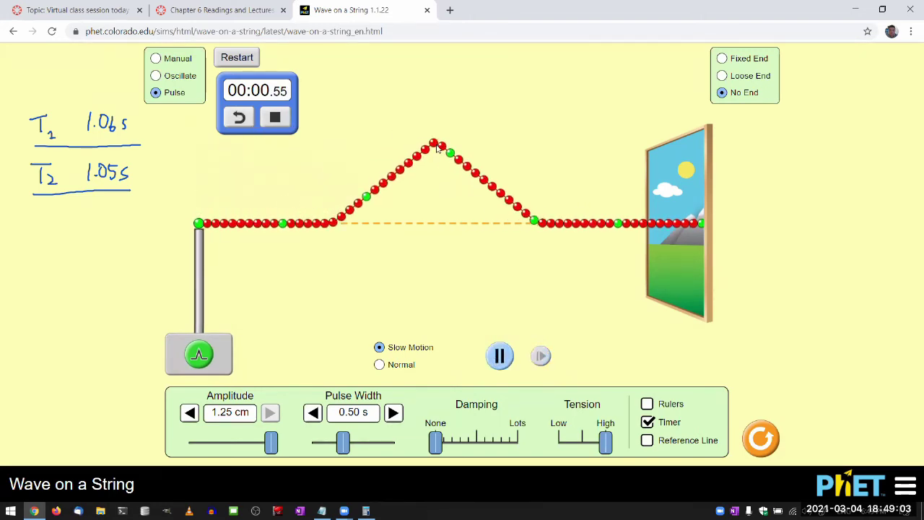
click(499, 357)
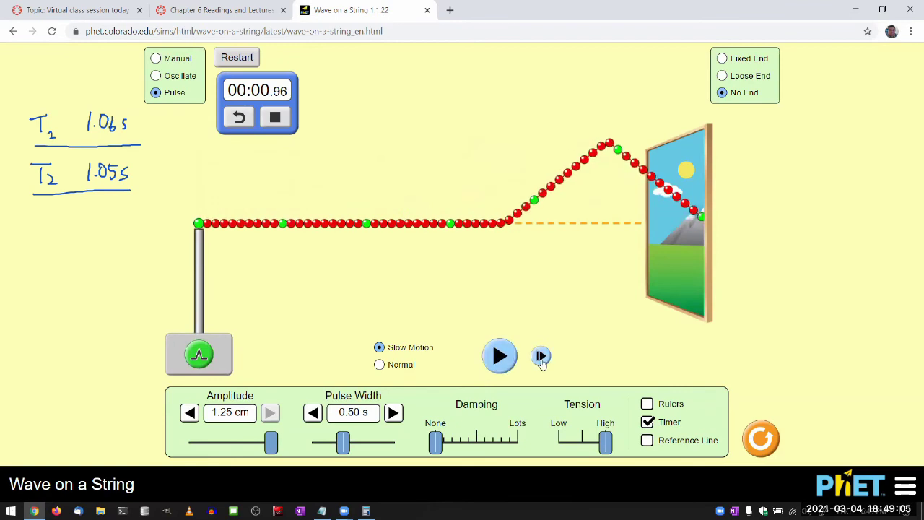
click(542, 357)
click(542, 357)
click(542, 356)
click(542, 361)
click(542, 361)
click(543, 361)
click(542, 361)
click(543, 361)
click(543, 361)
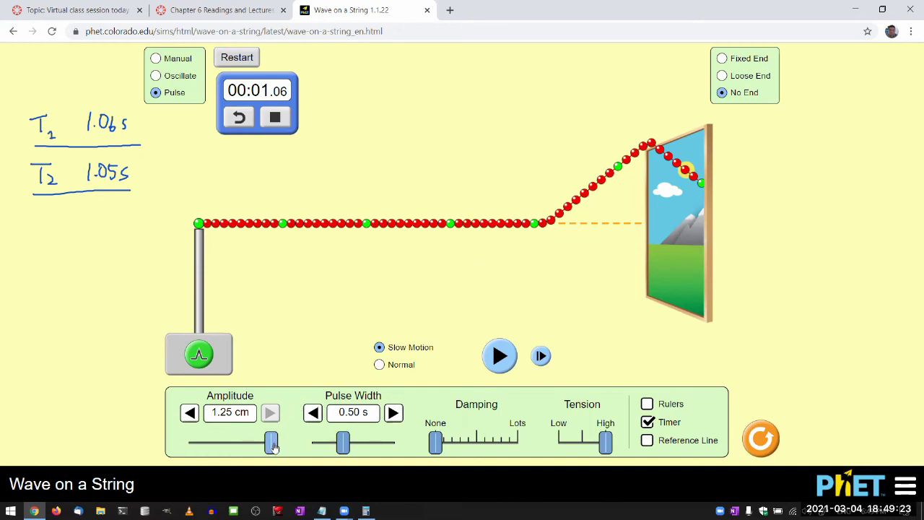
Step: Drop the amplitude to 0.20 cm, let the old pulse clear, stop the timer at 1.45 s and zero it
drag(273, 446, 203, 447)
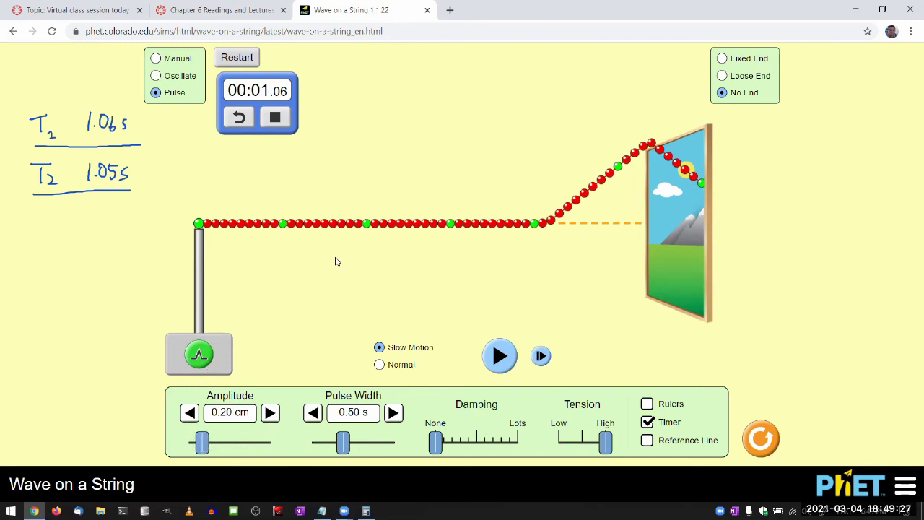
click(499, 356)
click(498, 357)
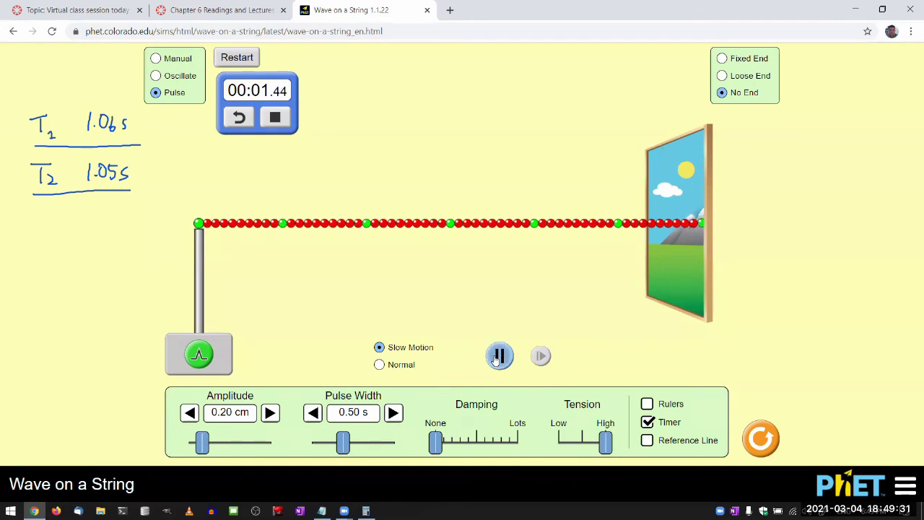
click(275, 118)
click(240, 118)
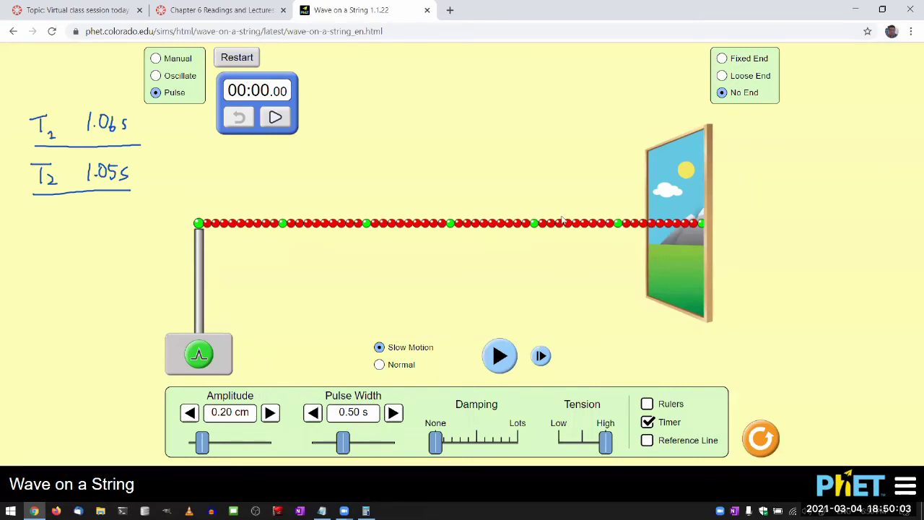
click(199, 354)
click(500, 356)
click(501, 357)
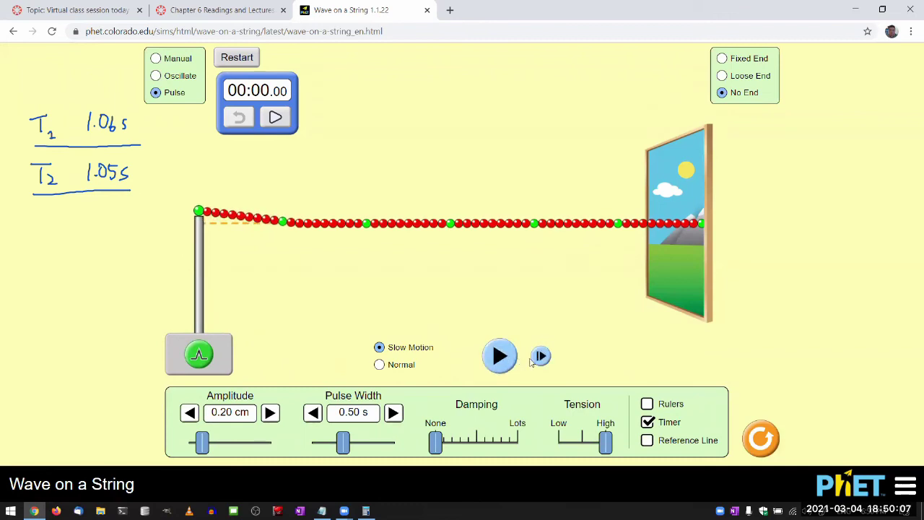
click(538, 358)
click(538, 358)
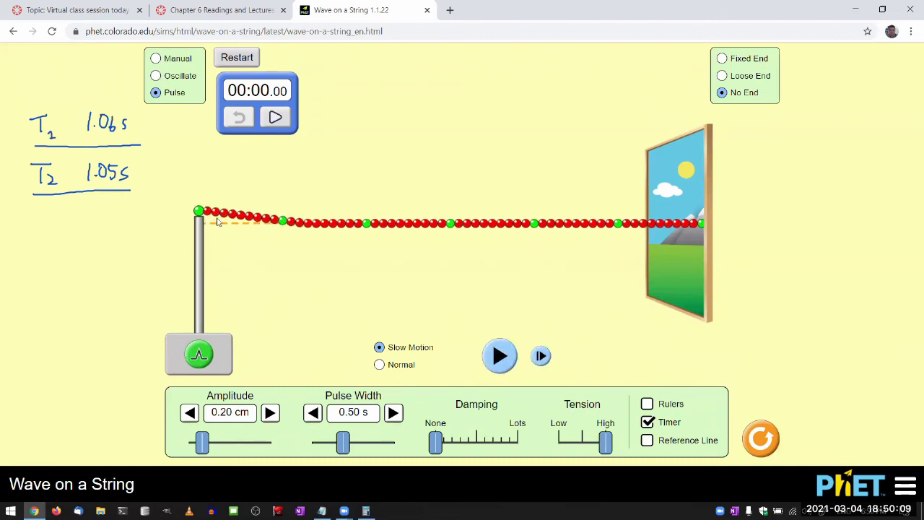
click(275, 117)
click(500, 356)
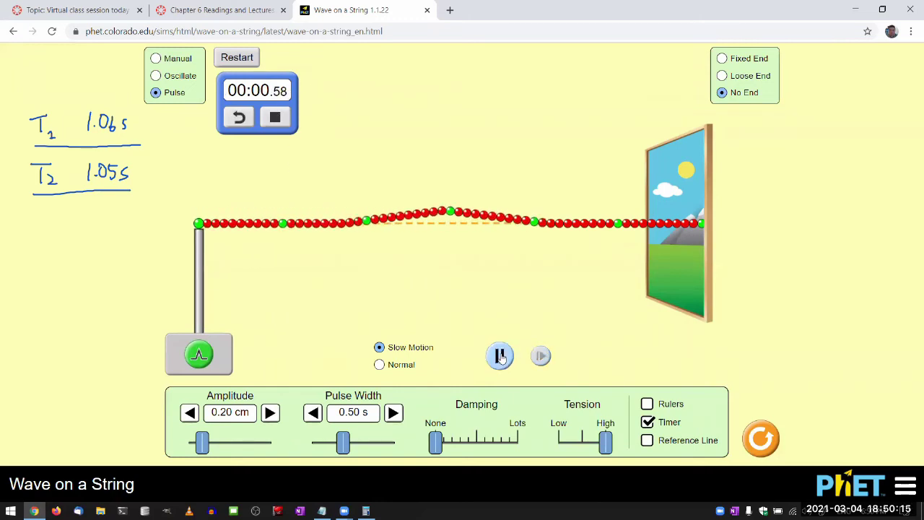
click(501, 356)
click(546, 362)
click(546, 363)
click(546, 362)
click(546, 363)
click(546, 362)
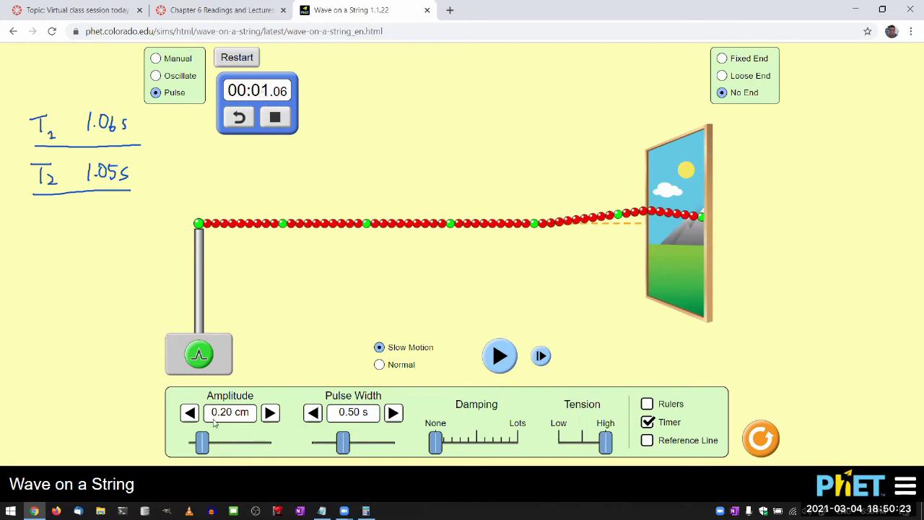
Step: Raise the amplitude to 0.75 cm, briefly running then pausing the simulation
drag(204, 450, 238, 446)
click(269, 412)
click(268, 412)
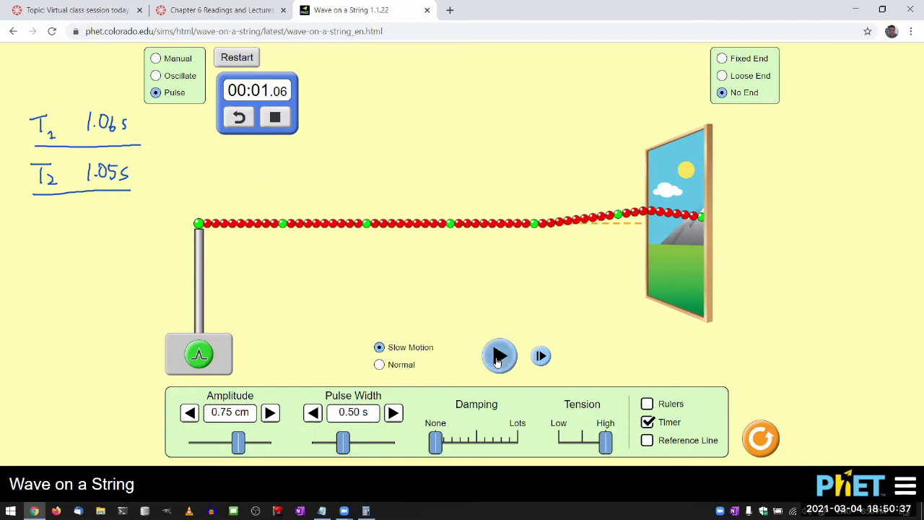
click(497, 358)
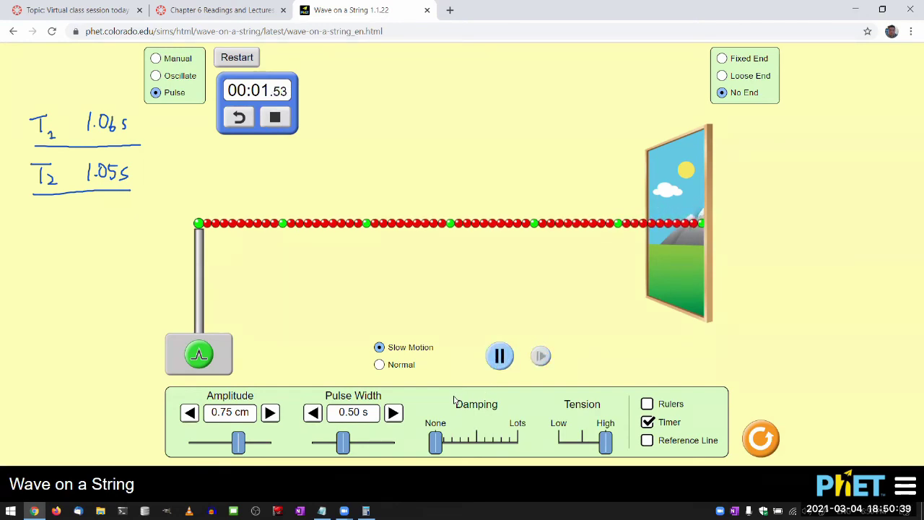
click(498, 357)
Step: Add slight damping, send a pulse, pause, and reset the stopwatch to 00:00.00
drag(437, 444, 452, 447)
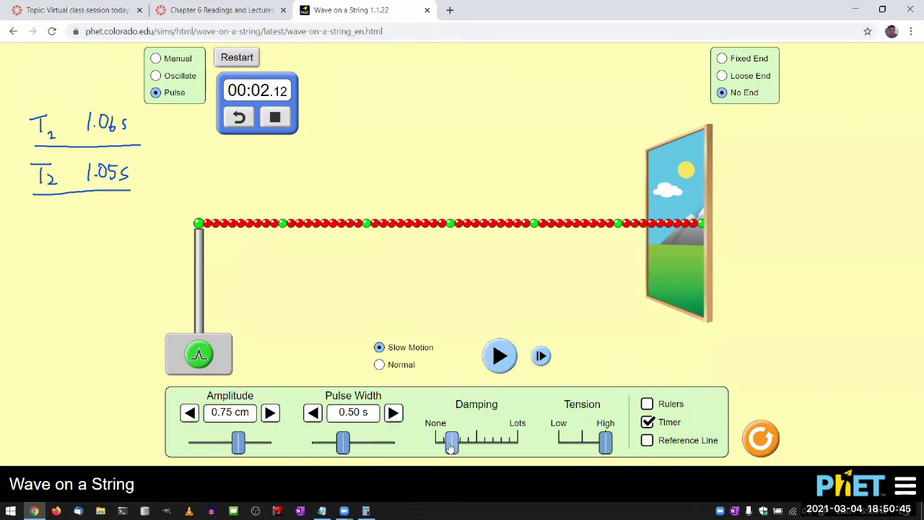
click(200, 354)
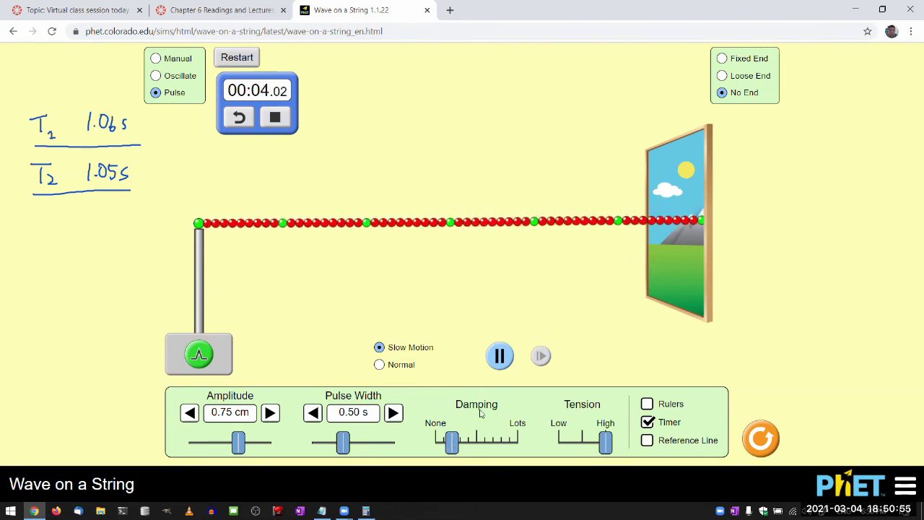
click(501, 355)
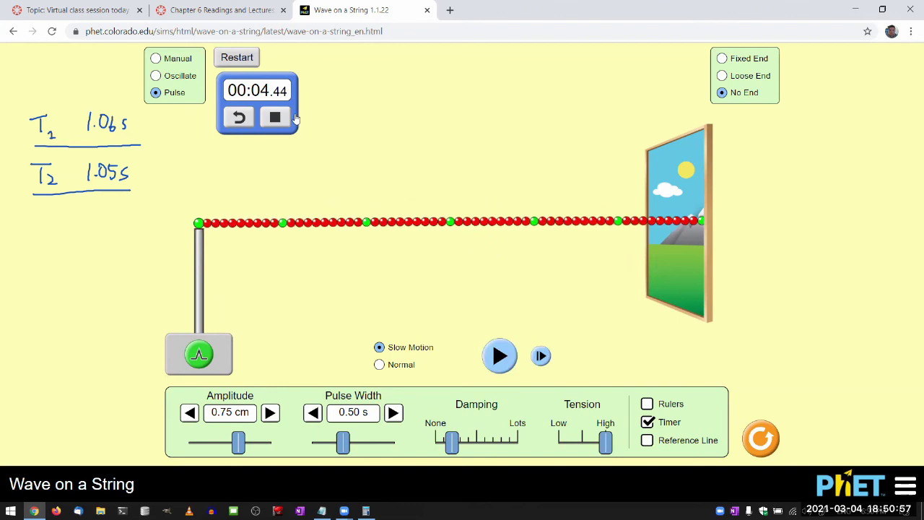
click(239, 117)
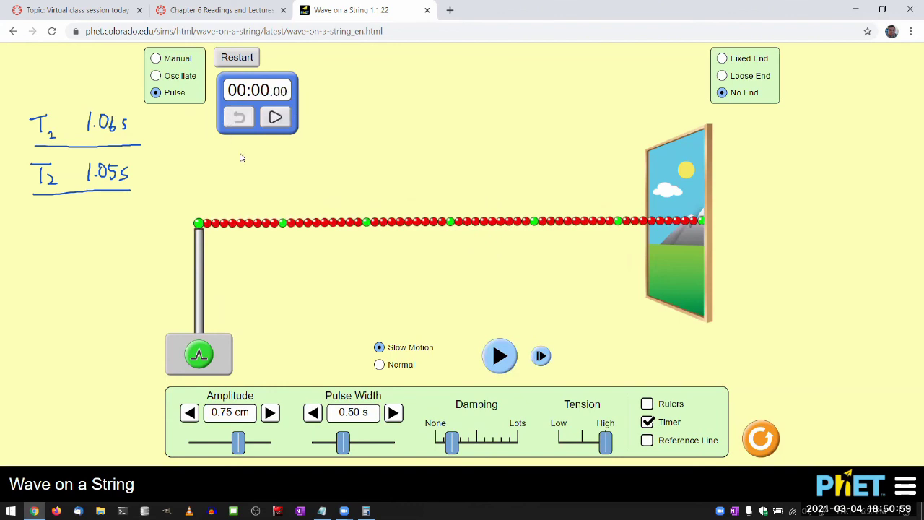
Step: Send a 0.75 cm pulse, pause it, and step it eleven frames forward
click(199, 355)
click(500, 355)
click(542, 356)
click(541, 356)
click(542, 356)
click(542, 356)
click(541, 356)
click(542, 356)
click(541, 356)
click(541, 356)
click(542, 356)
click(541, 356)
click(541, 356)
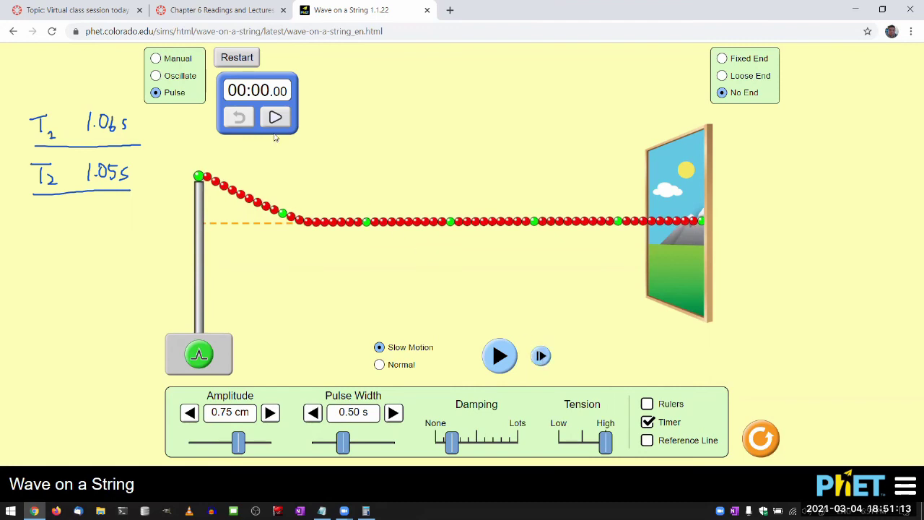
Step: Start the stopwatch, run the pulse, then step it to the far end at 1.06 s
click(276, 117)
click(498, 358)
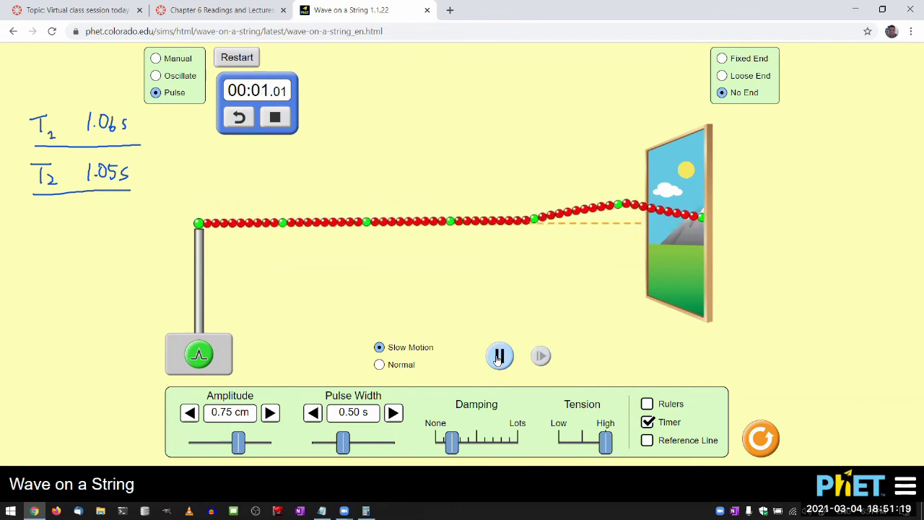
click(499, 358)
click(541, 356)
click(541, 356)
click(541, 356)
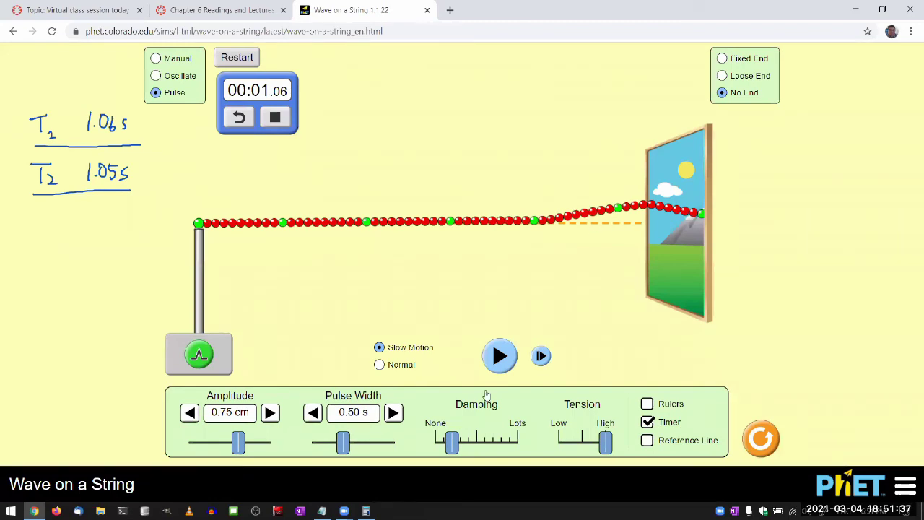
Step: Set damping back to None, resume, and reset the stopwatch to zero
drag(453, 442, 436, 442)
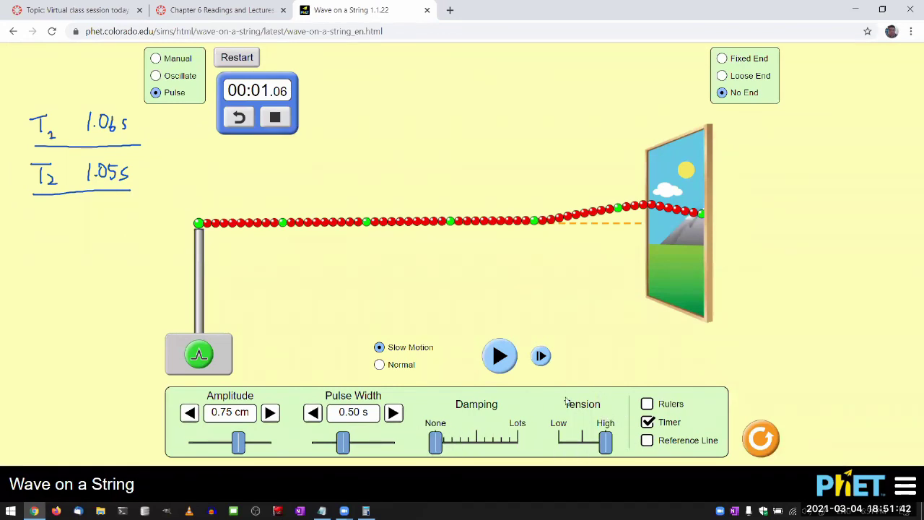
click(500, 356)
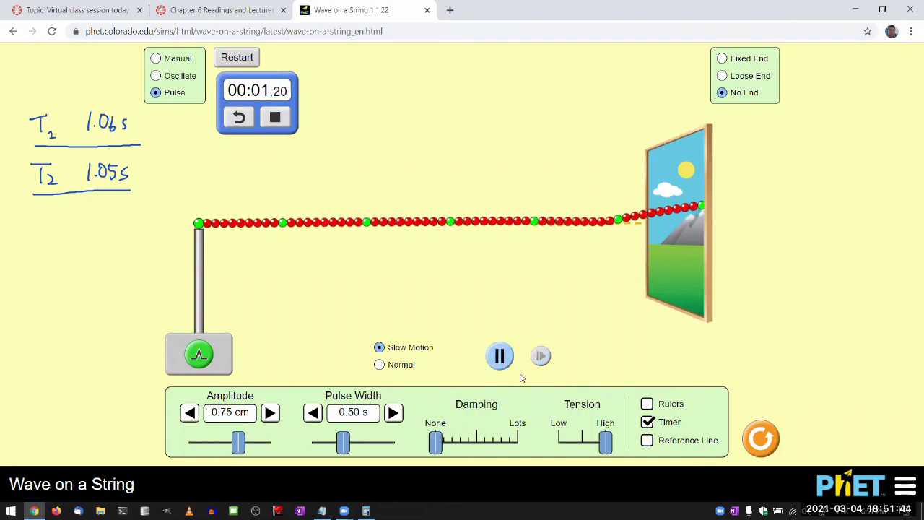
click(239, 117)
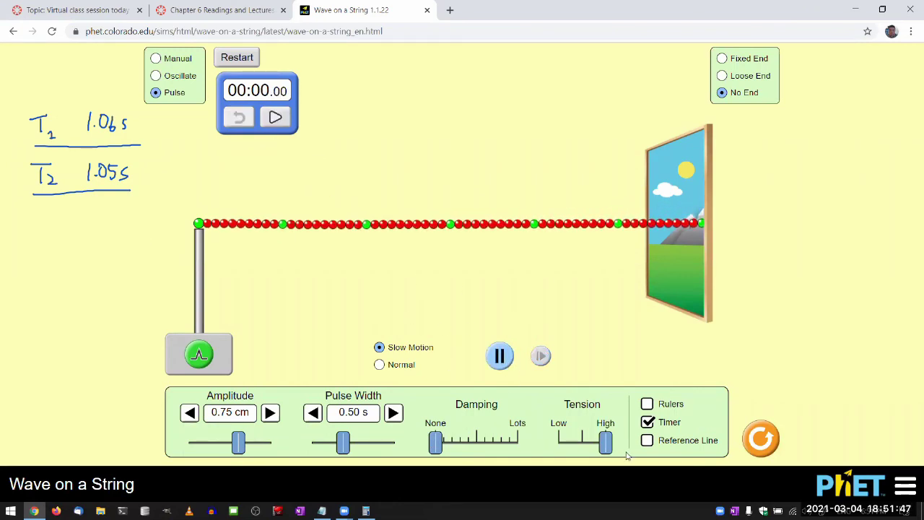
Step: Settle the Tension slider at its midpoint between Low and High
drag(606, 445, 553, 454)
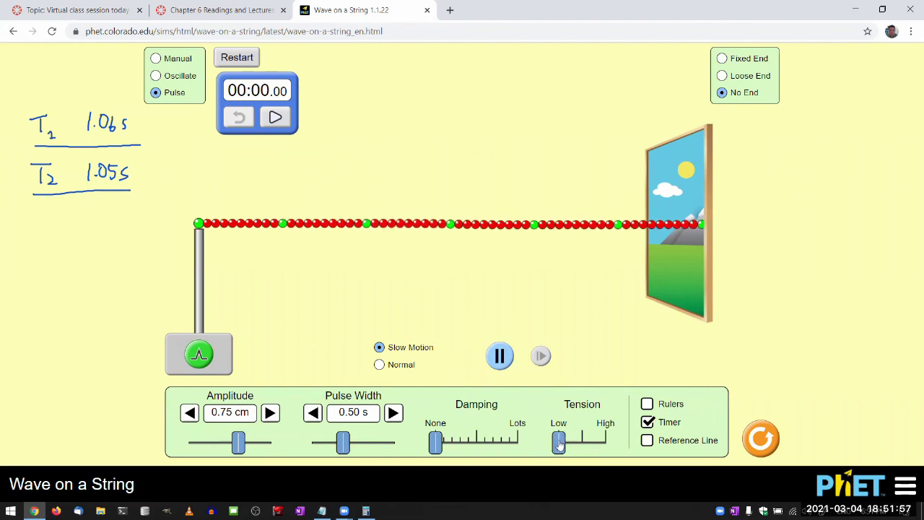
drag(561, 445, 583, 449)
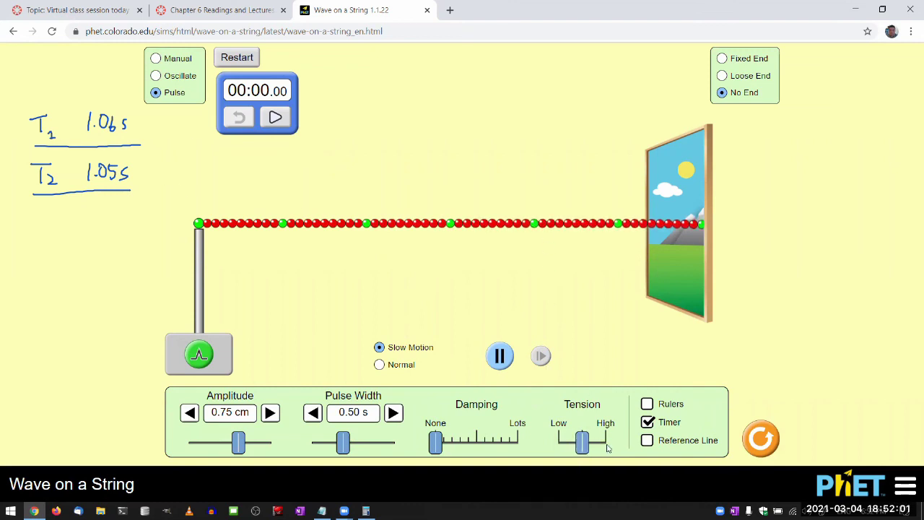
drag(584, 443, 655, 460)
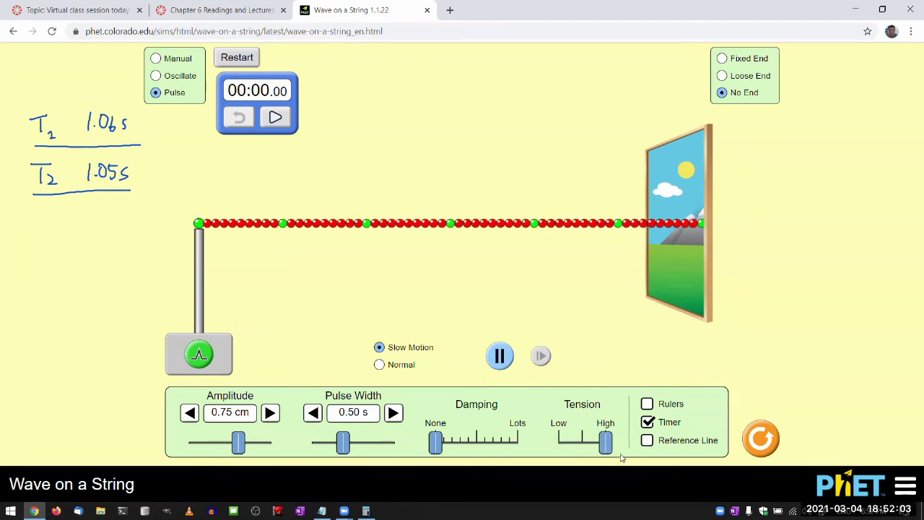
drag(605, 445, 583, 448)
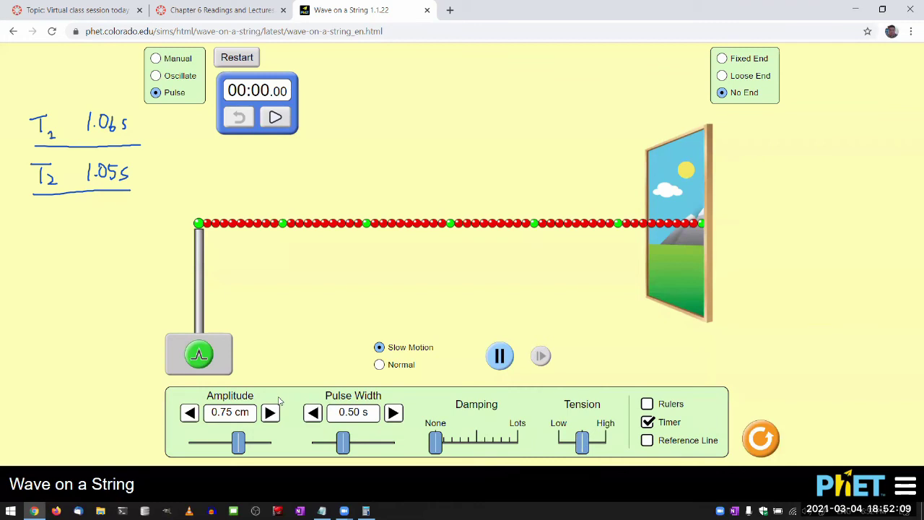
Step: Send a new pulse on the mid-tension string, pause it and step two frames
click(200, 355)
click(500, 355)
click(540, 357)
click(540, 357)
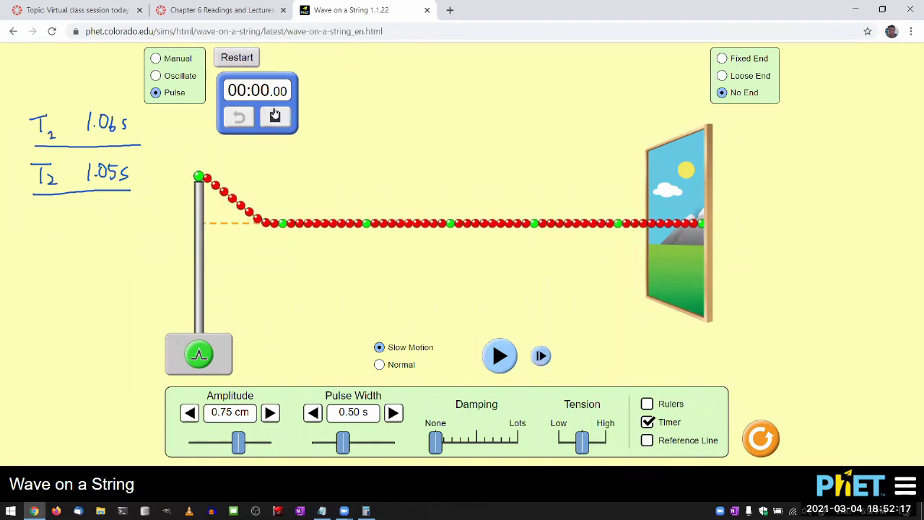
Step: Start the stopwatch, run the pulse, then step it to the far end at 1.76 s
click(274, 117)
click(514, 350)
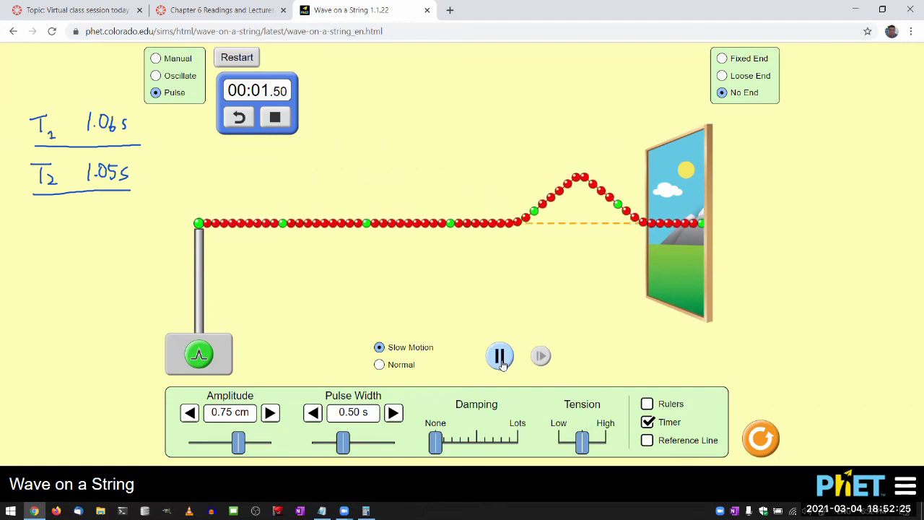
click(502, 361)
click(541, 357)
click(542, 356)
click(542, 356)
click(542, 356)
click(542, 356)
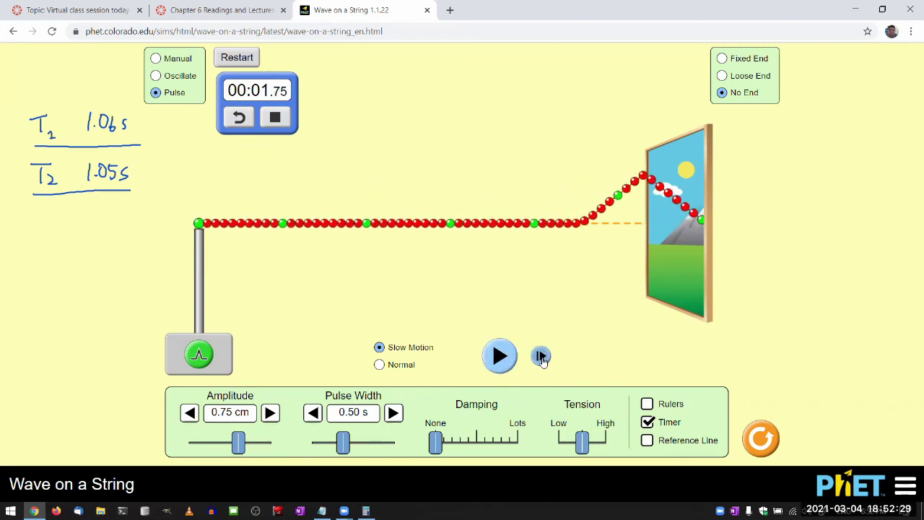
click(542, 356)
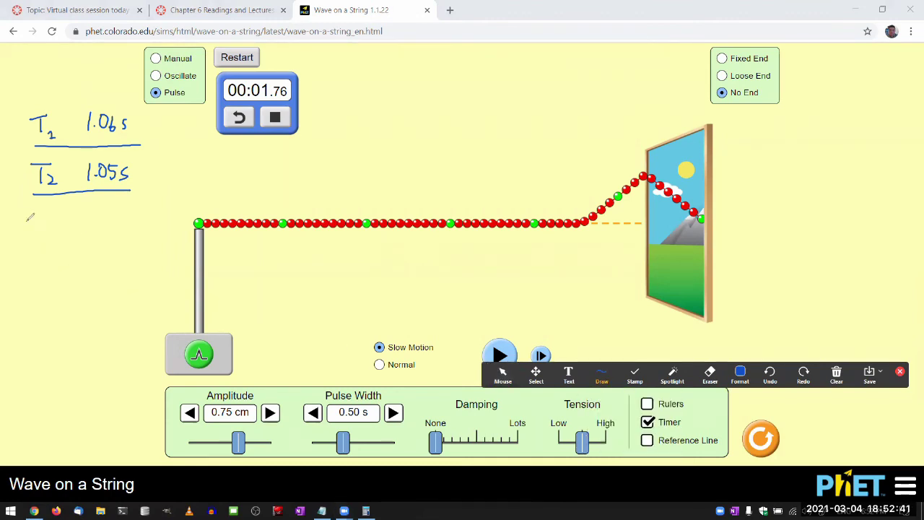
Step: Handwrite "low tension 1.76s" below the earlier times, then leave drawing mode and close the annotation tools
mouse_move(21, 211)
mouse_down()
mouse_move(19, 235)
mouse_move(31, 225)
mouse_move(161, 224)
mouse_move(172, 215)
mouse_move(190, 228)
mouse_up()
click(153, 222)
click(504, 368)
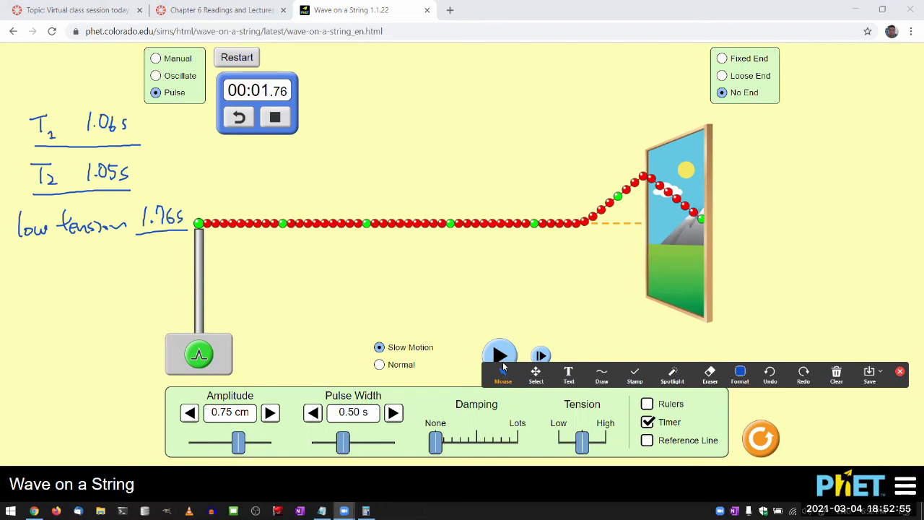
click(901, 373)
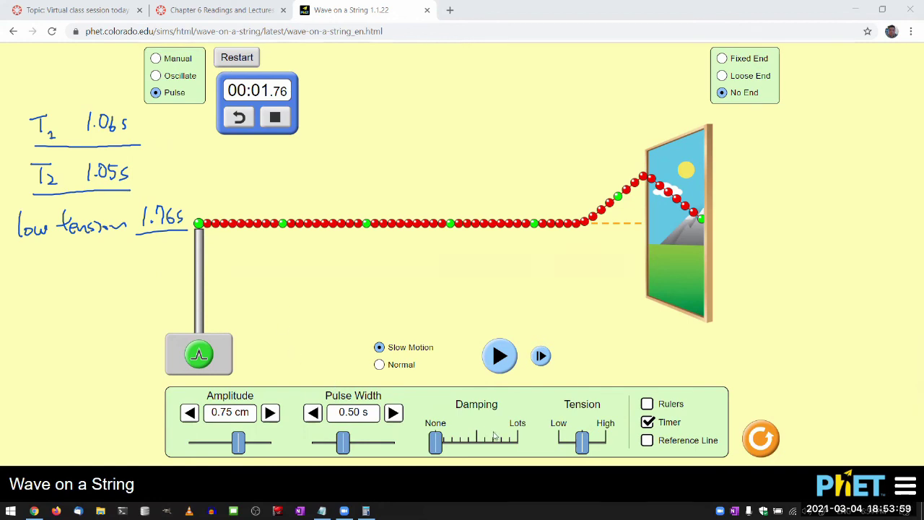
Step: Slide the Tension control all the way to Low, leaving the stopwatch at 1.76 s
drag(582, 442, 552, 449)
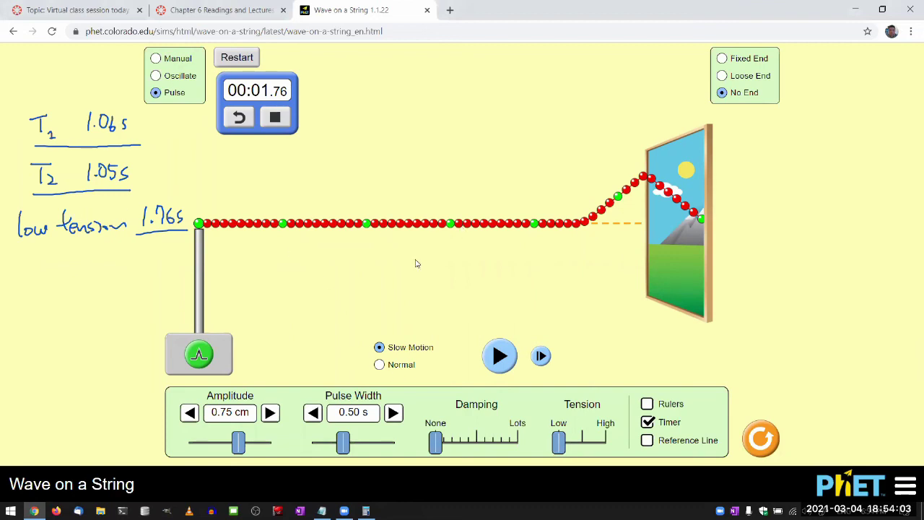